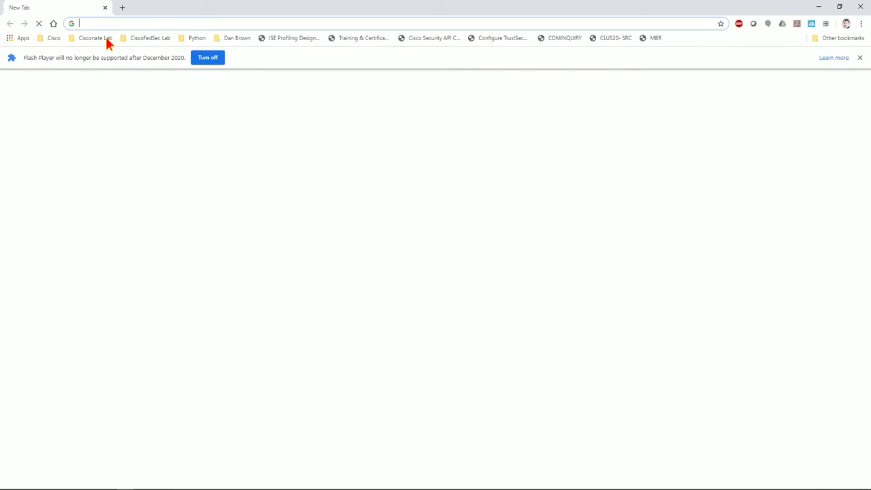
Load the vCenter and FMC-A login pages in separate tabs from the Cisconate Lab bookmarks.
left_click(104, 37)
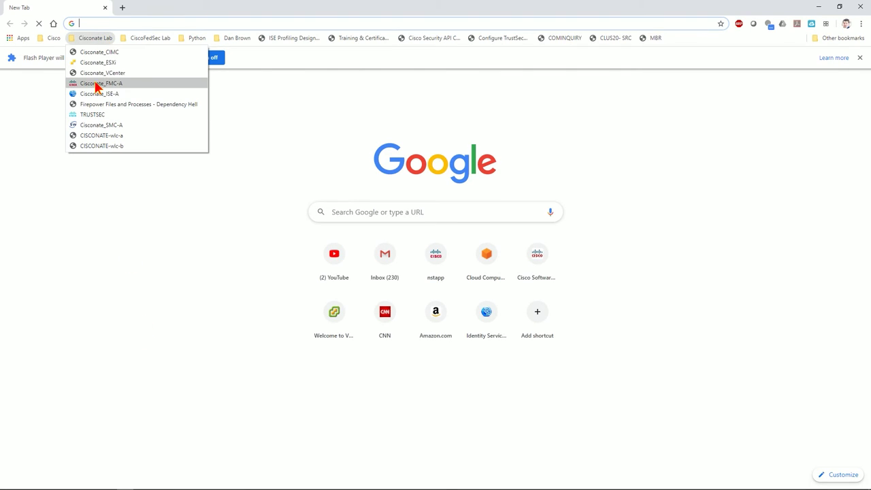
left_click(96, 73)
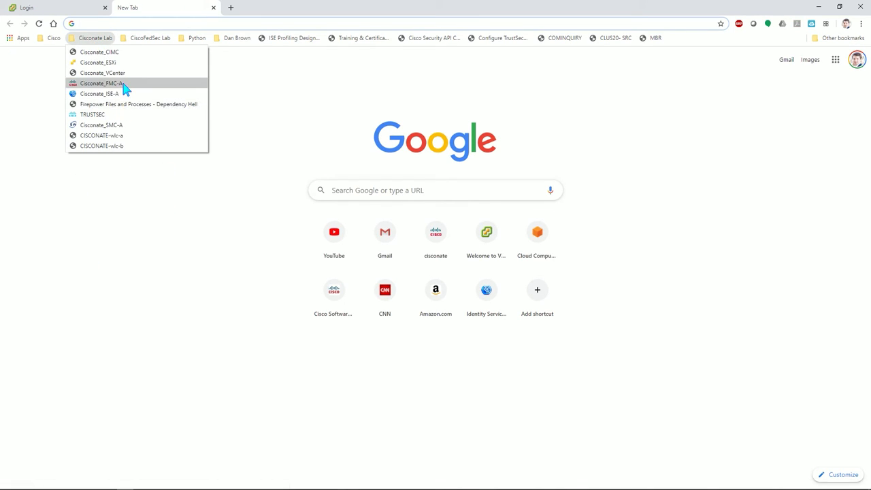
left_click(123, 83)
Sign in to the vSphere Client with the domain administrator account and its password.
left_click(64, 12)
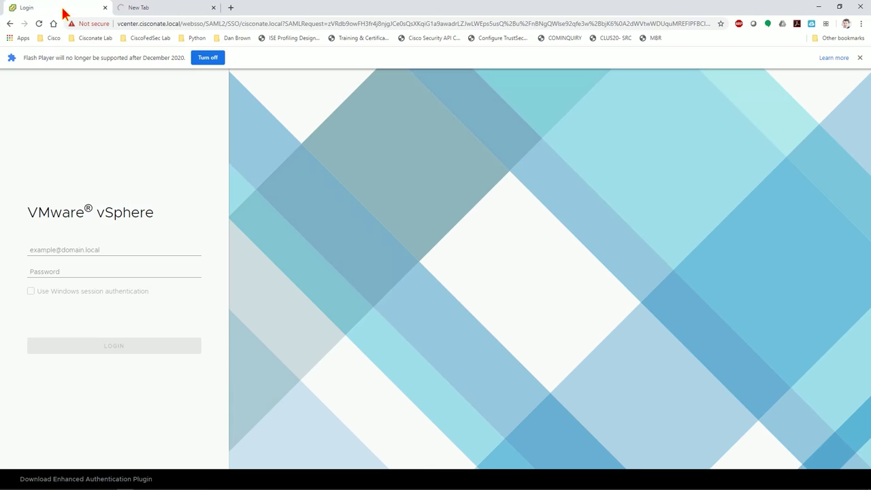
left_click(94, 249)
type("adminmi")
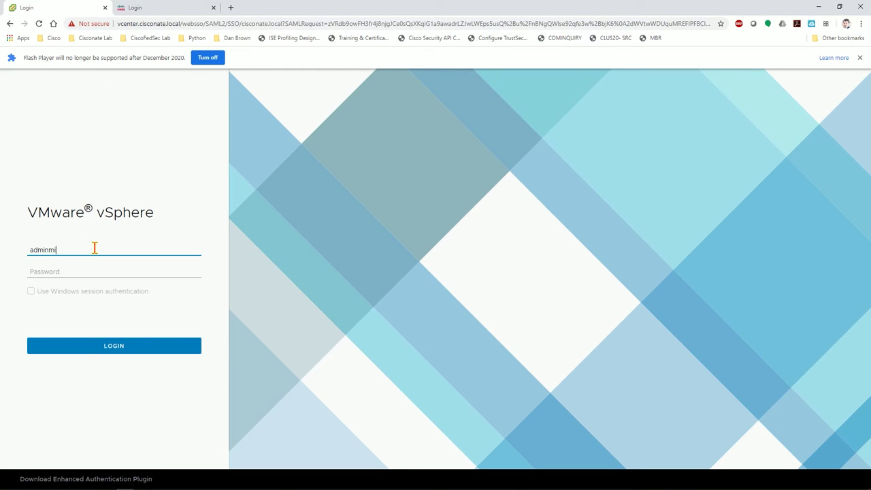
type("n")
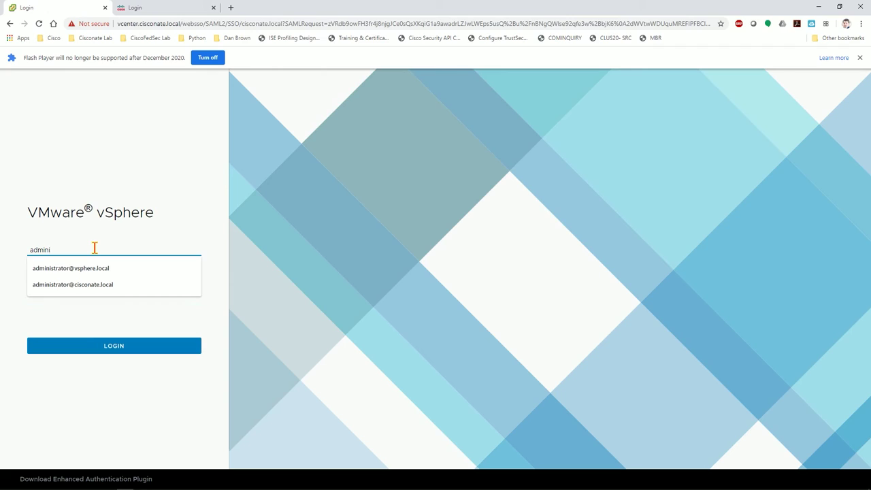
key("Down")
key("Down")
key("Tab")
type("*****")
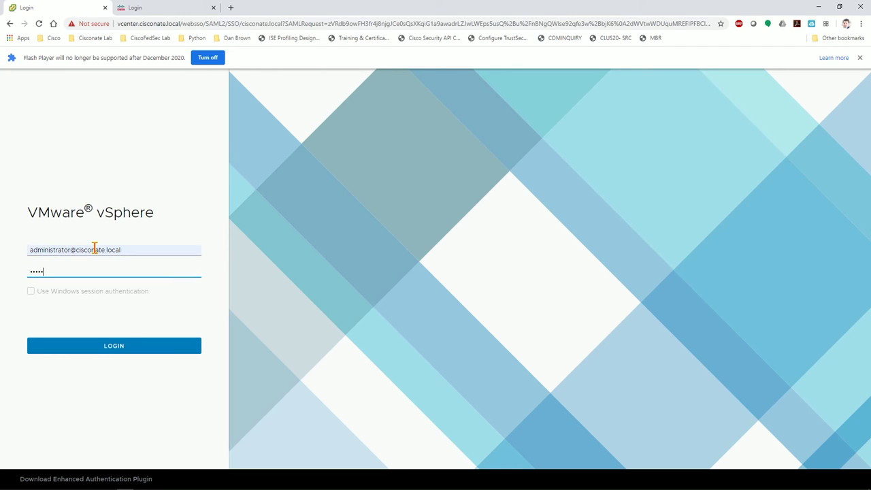
type("***")
key("Return")
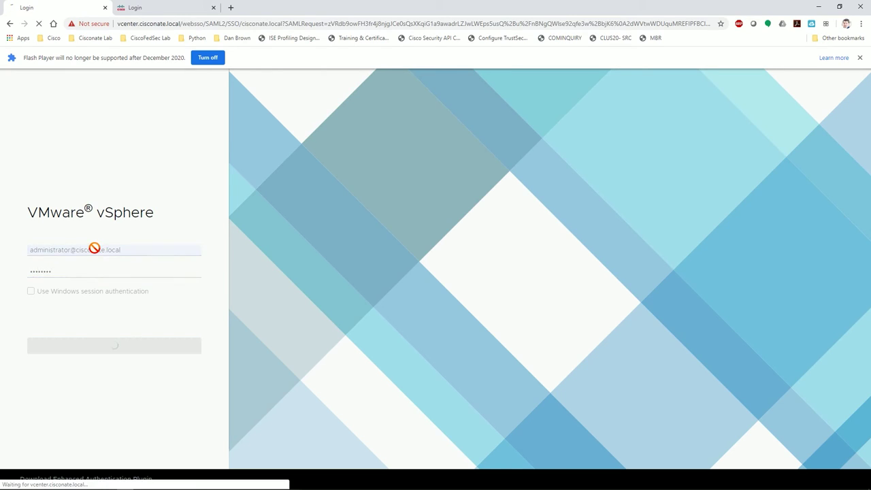
Log in to Firepower Management Center, ending the existing session.
left_click(178, 12)
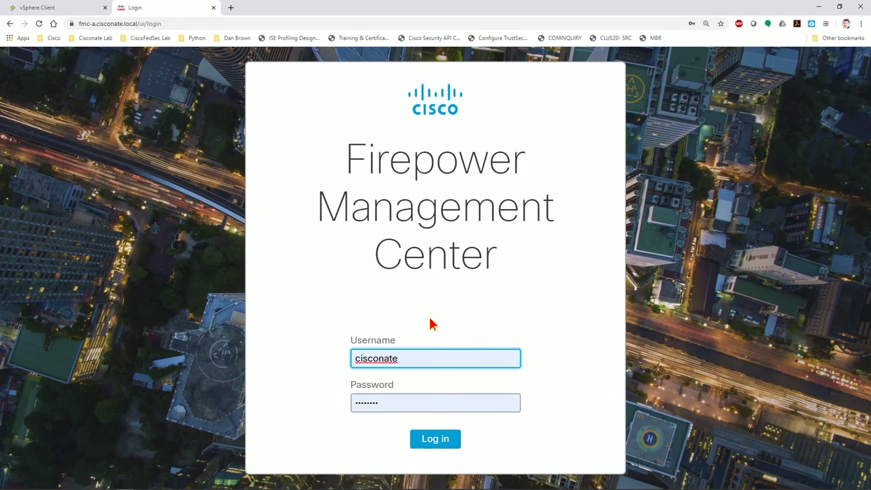
left_click(433, 438)
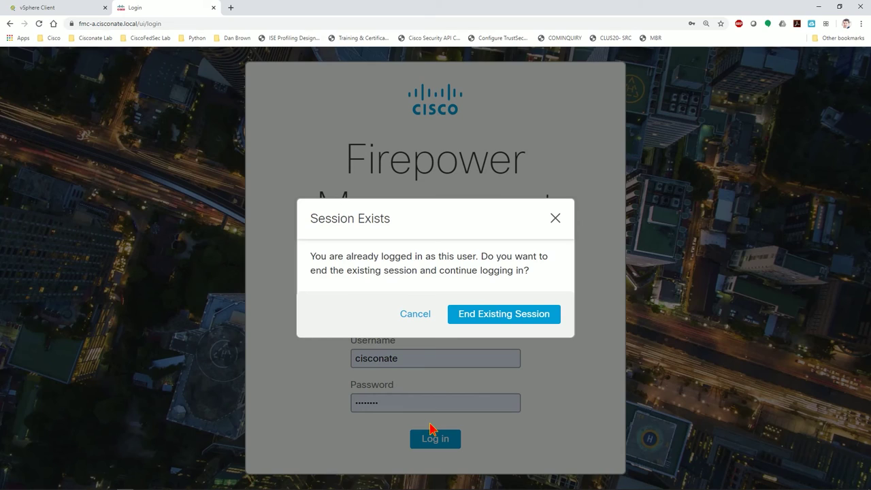
left_click(504, 313)
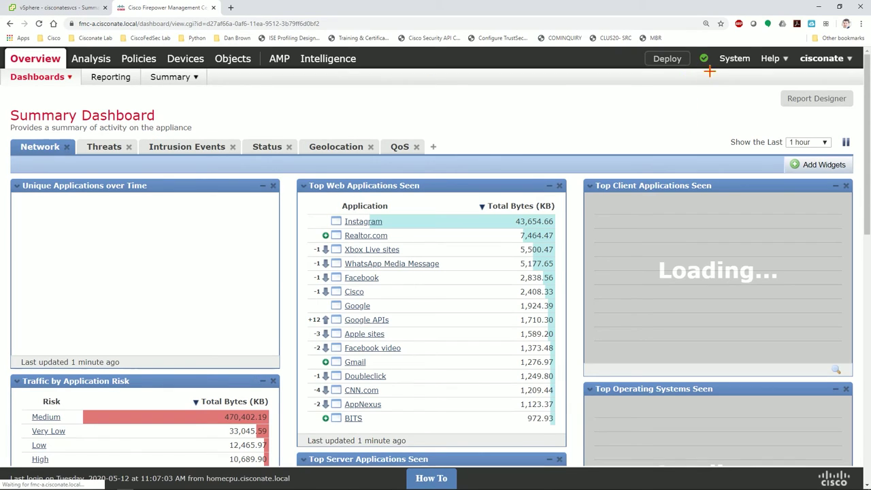
Go to System > Users and open the External Authentication settings.
mouse_move(735, 59)
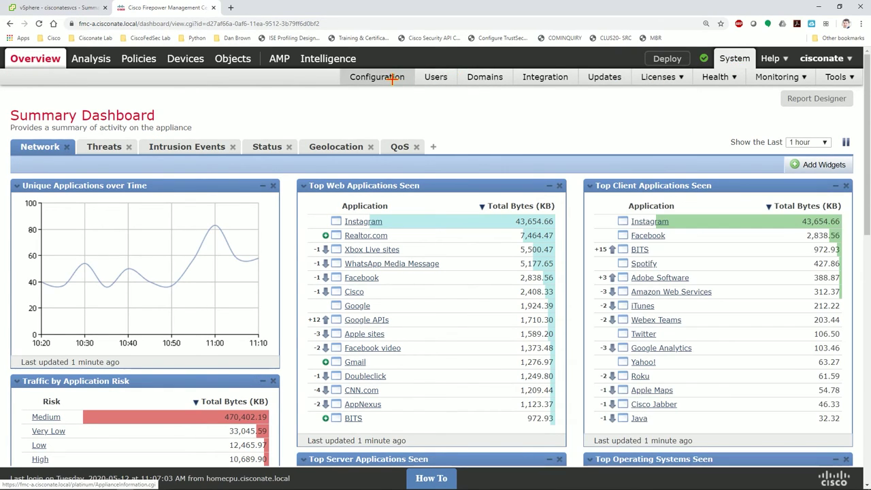
left_click(429, 78)
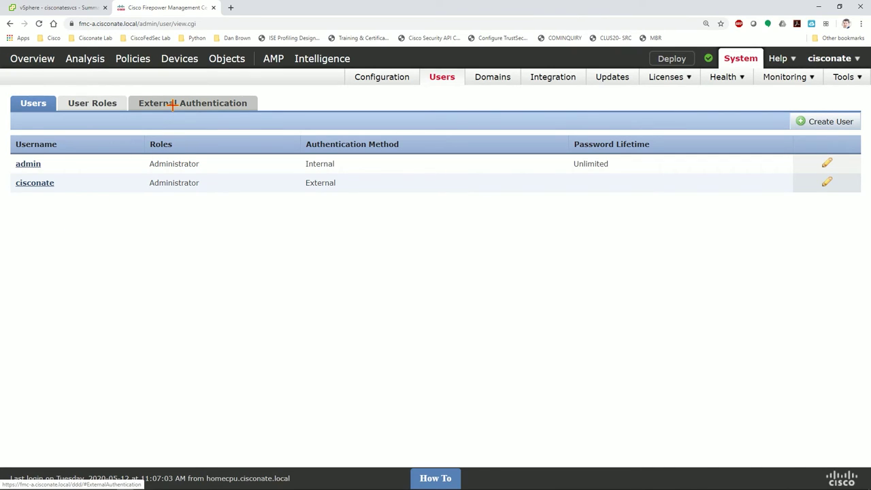
left_click(172, 104)
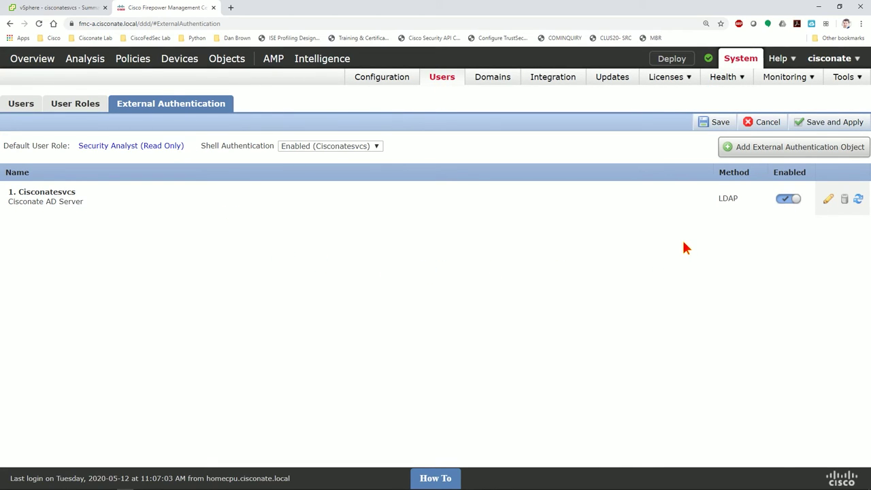
Copy the link address of the External Authentication tab.
right_click(830, 197)
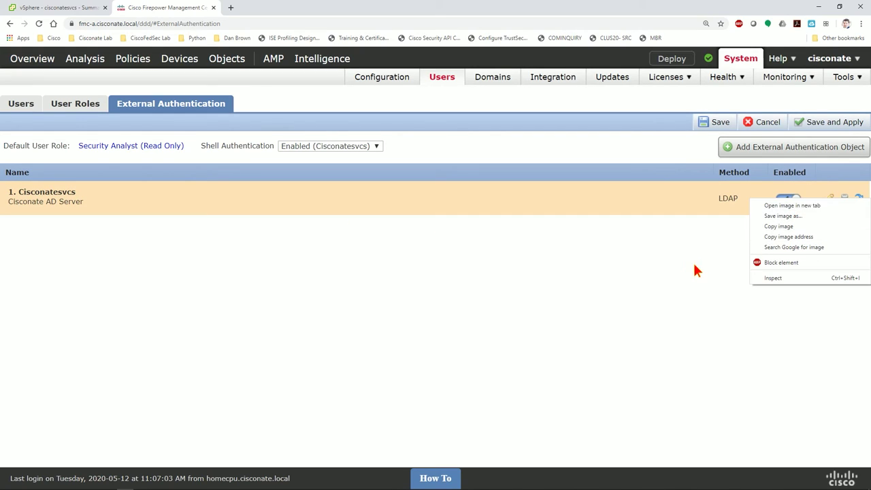
left_click(695, 266)
right_click(826, 199)
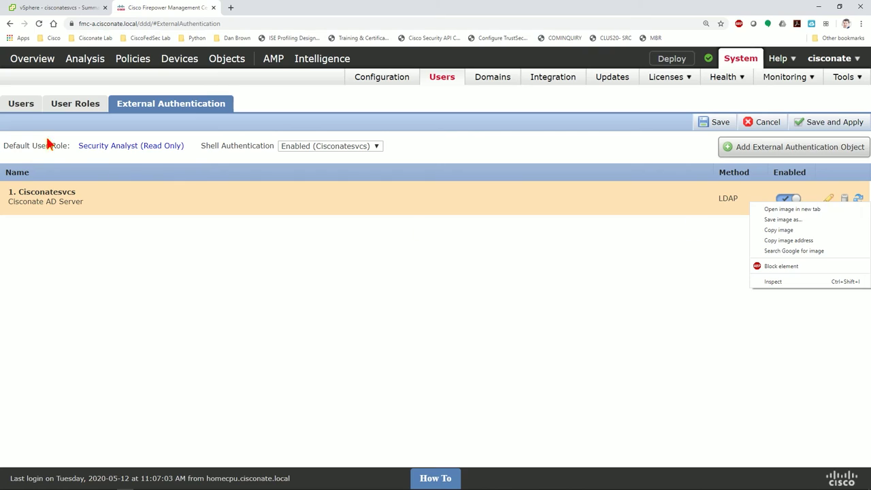
right_click(174, 105)
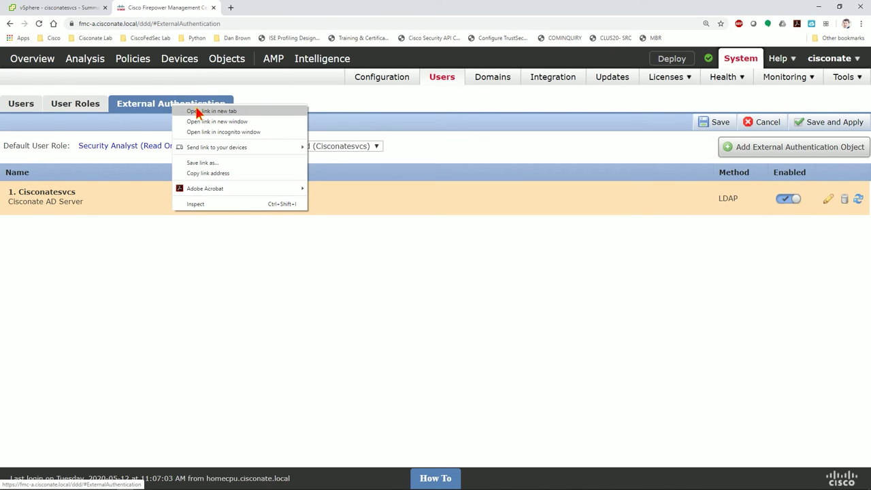
left_click(209, 174)
Load that page in a new tab and edit the Cisconatesvcs LDAP object.
left_click(231, 7)
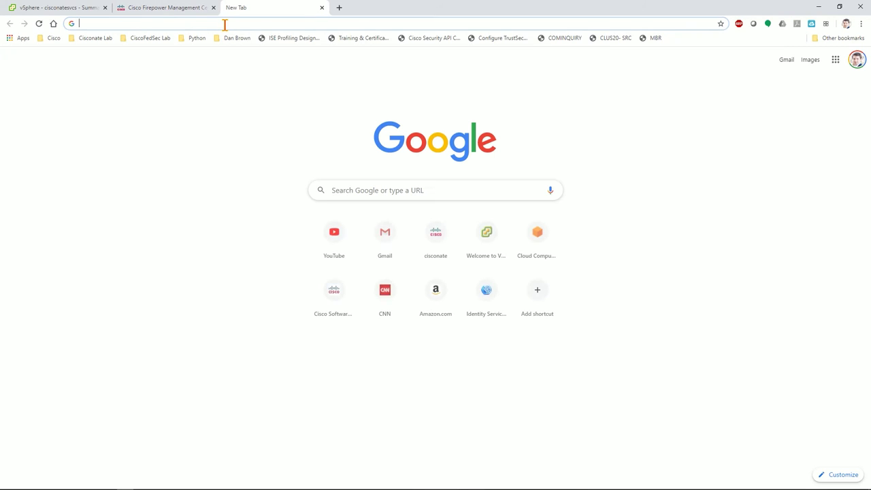
key("ctrl+v")
key("Return")
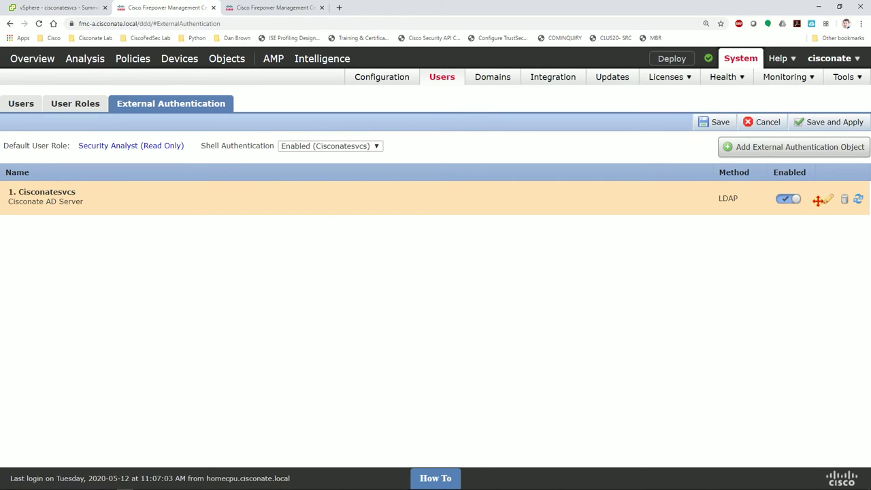
left_click(828, 199)
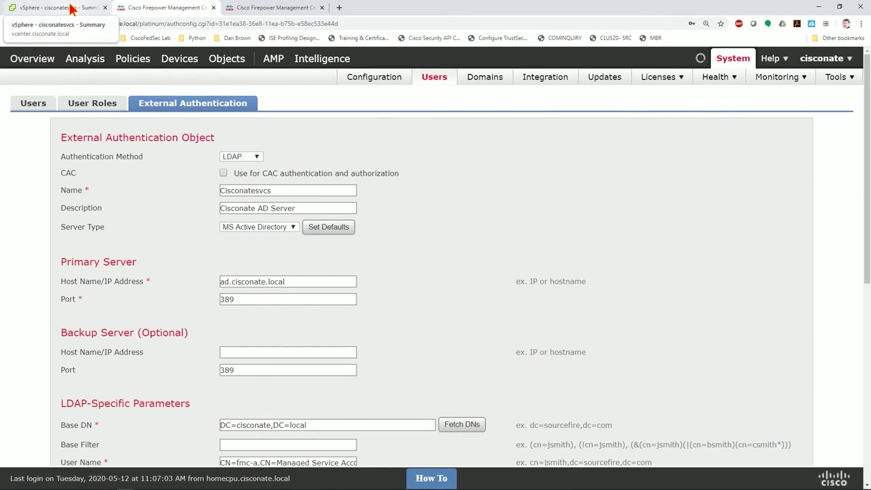
Launch the cisconatesvcs web console from vSphere and close Active Directory Users and Computers there.
left_click(73, 9)
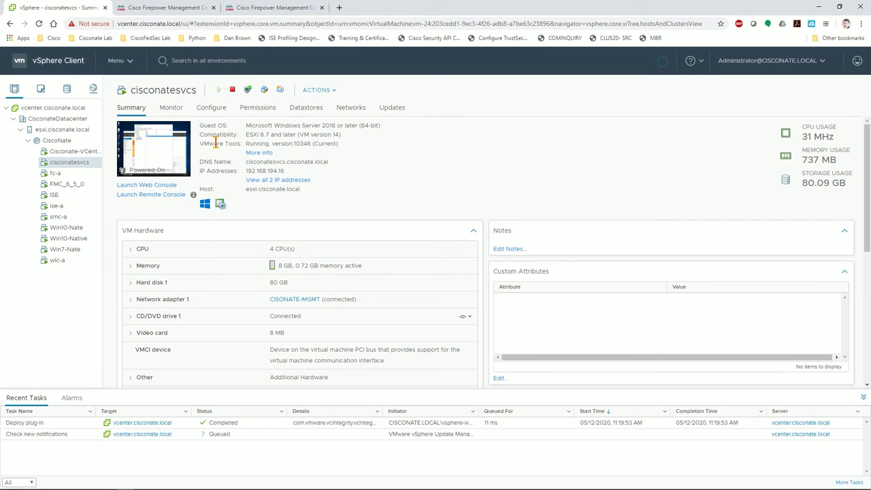
left_click(157, 136)
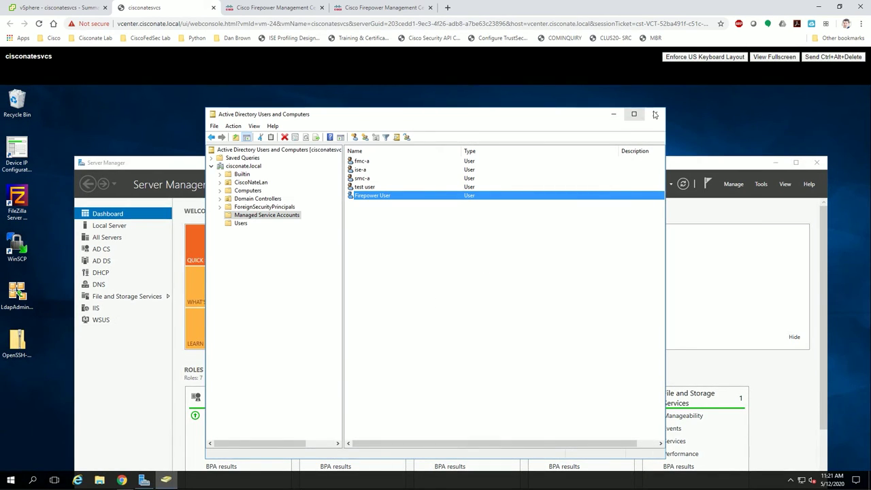
left_click(656, 115)
Reopen Server Manager from Windows search and launch Active Directory Users and Computers from Tools.
left_click(817, 162)
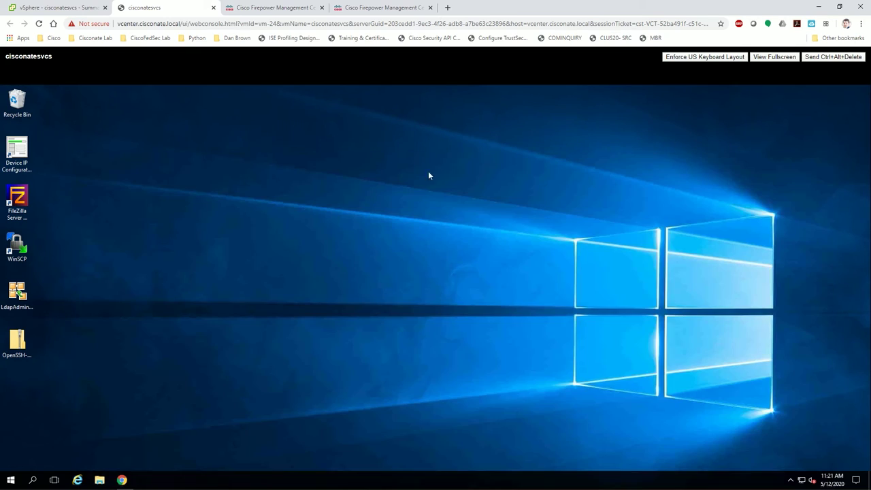
left_click(32, 480)
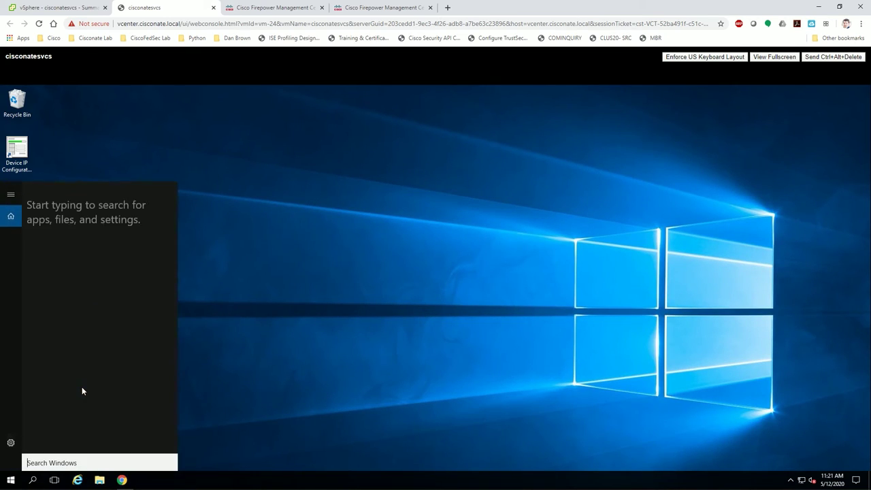
type("server")
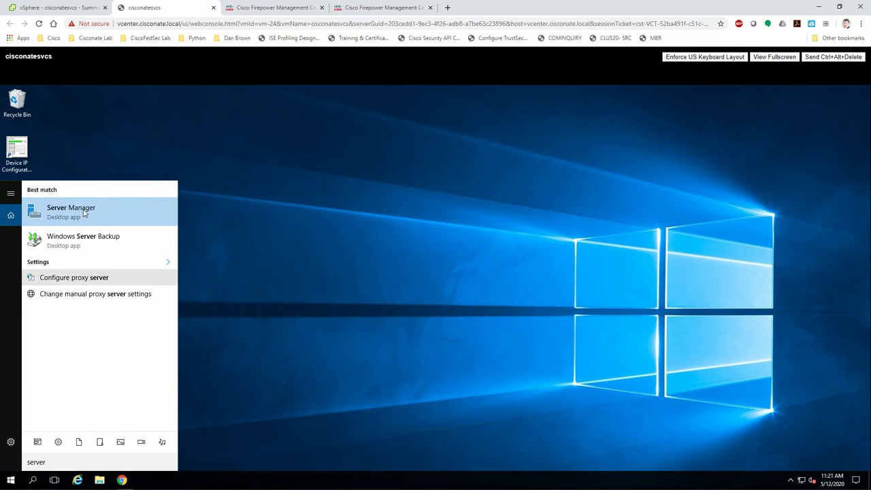
left_click(83, 209)
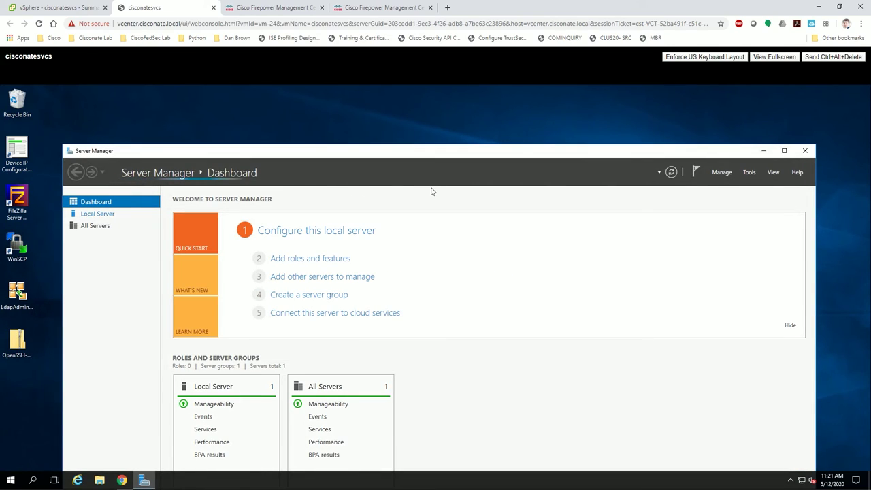
left_click(750, 172)
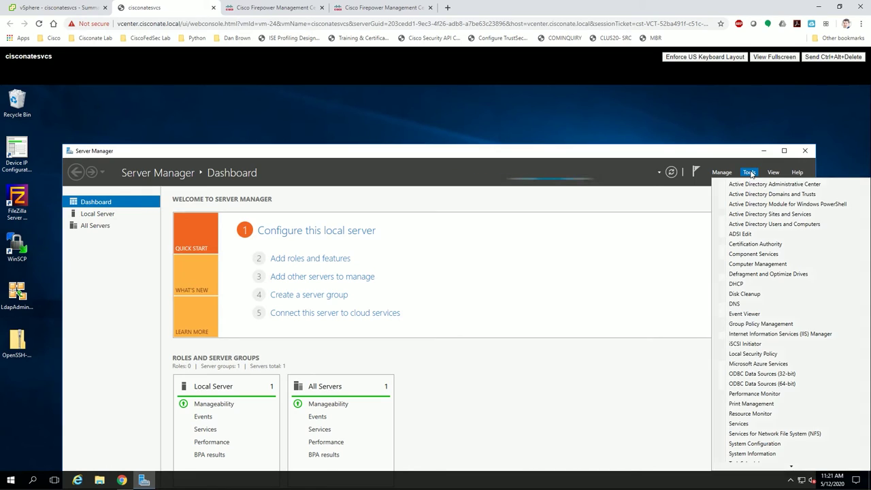
left_click(757, 225)
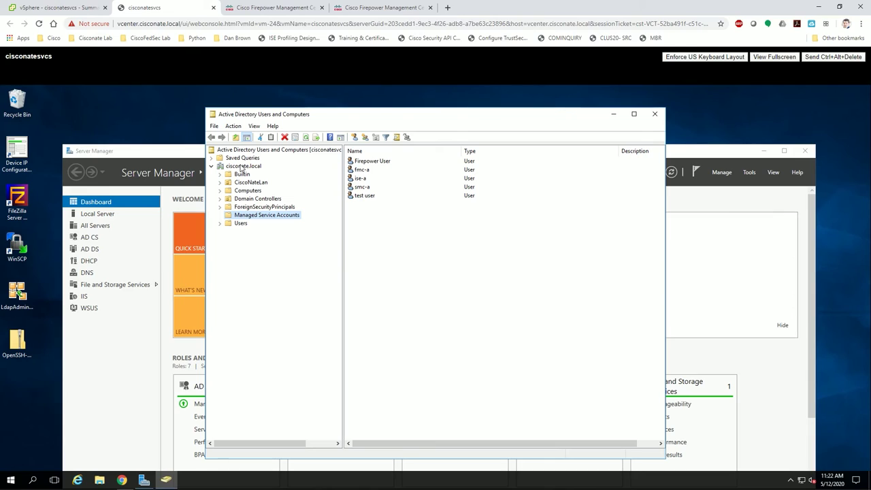
left_click(272, 215)
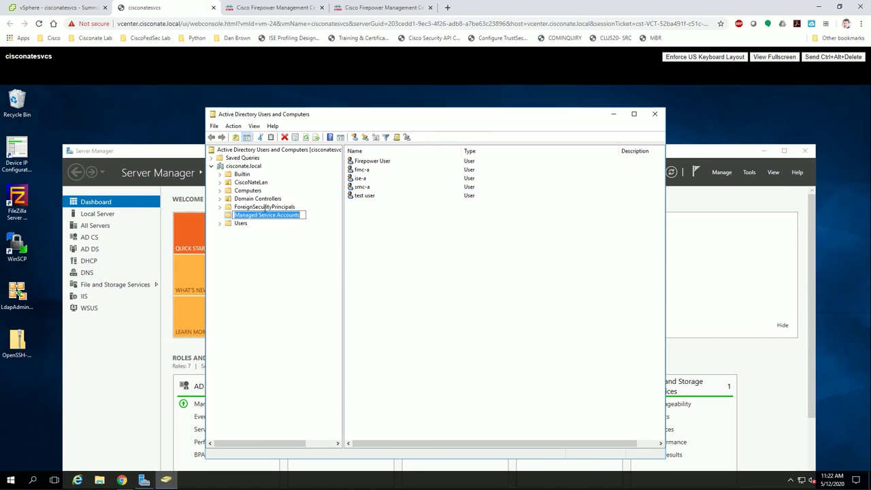
left_click(230, 217)
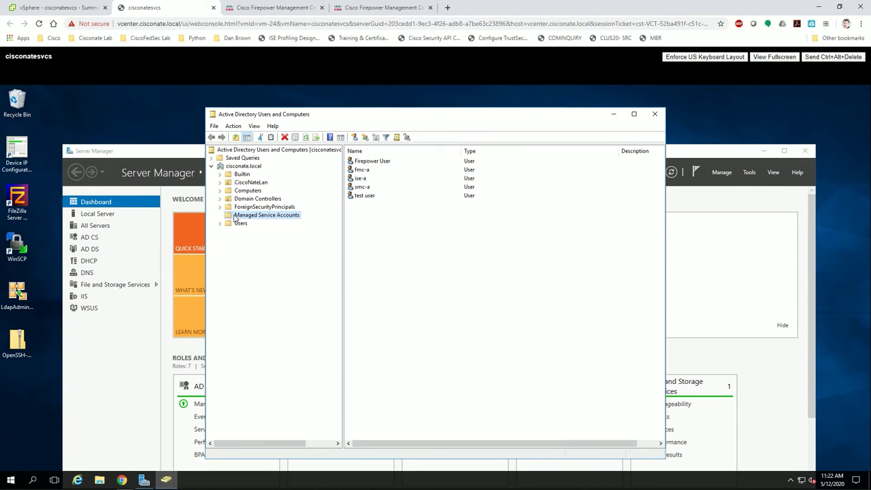
left_click(249, 215)
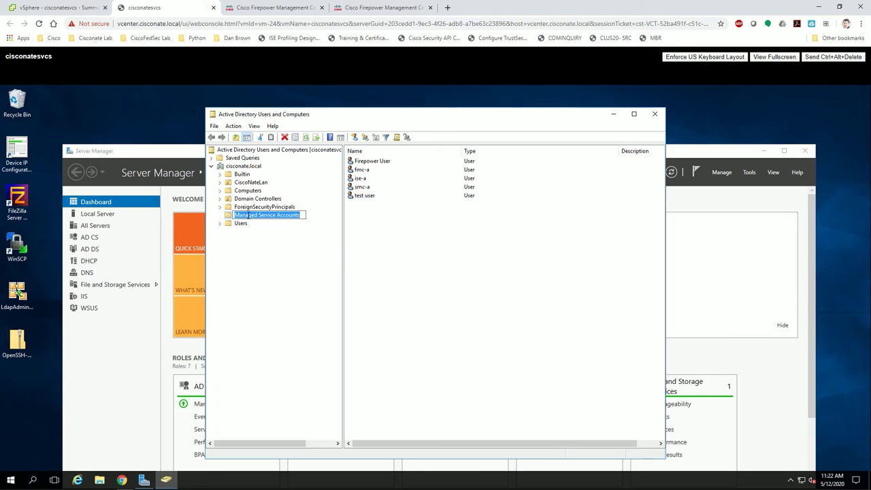
left_click(254, 230)
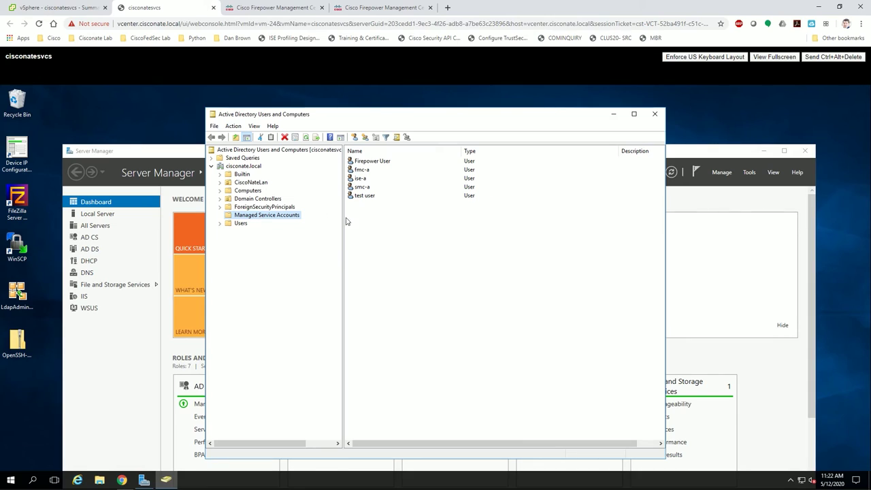
Start a new User object in the Managed Service Accounts container.
right_click(362, 215)
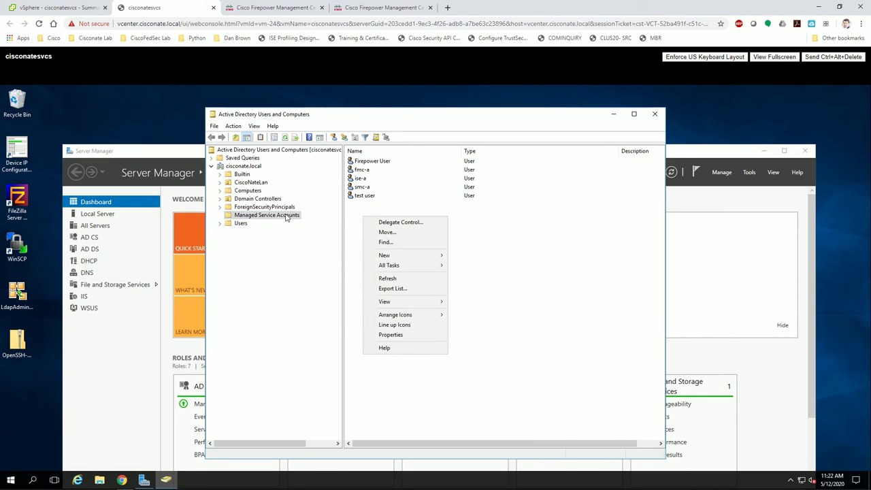
right_click(287, 216)
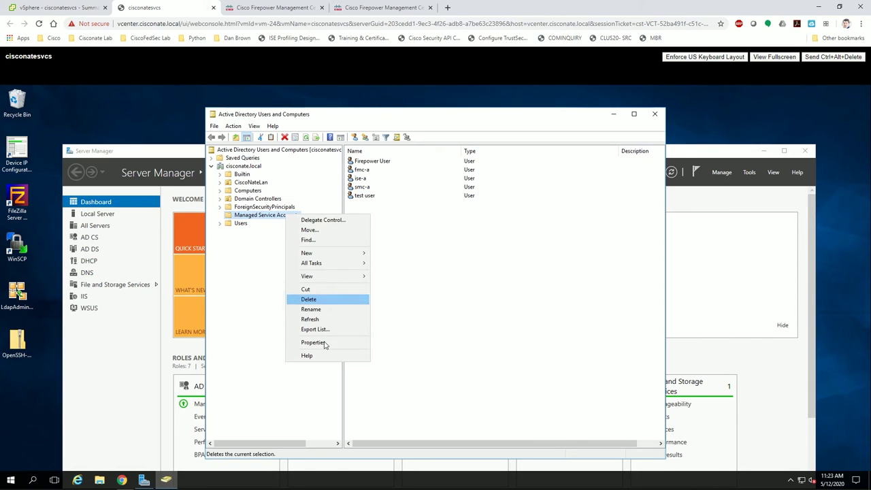
mouse_move(335, 258)
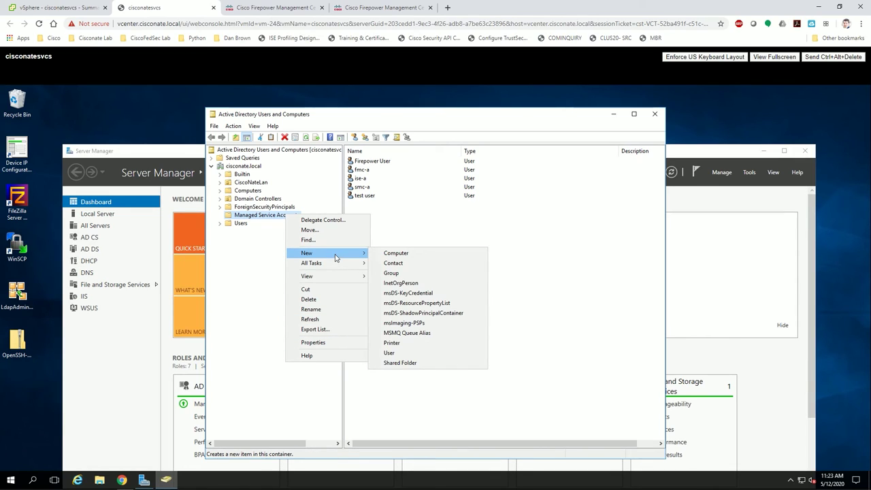
left_click(389, 353)
left_click_drag(317, 126, 430, 155)
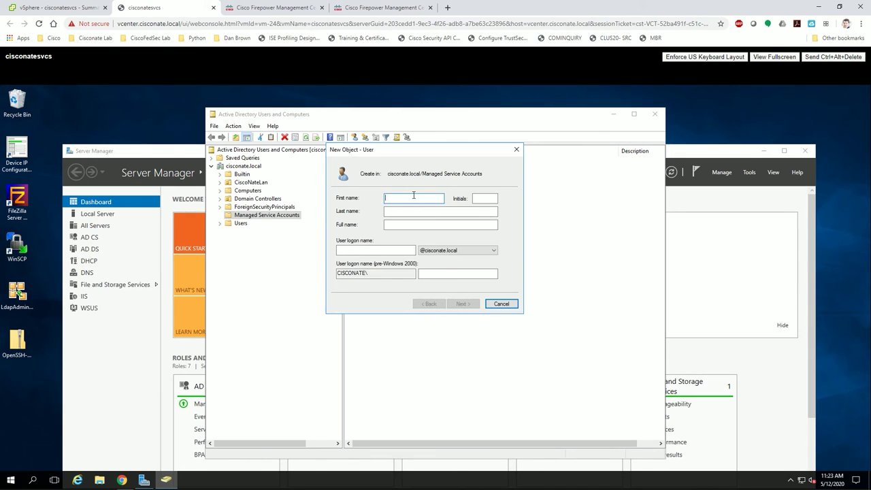
Enter first name 'firepower' and last name 'management', clearing the stray initials entry.
type("epower")
key("Tab")
type("manage")
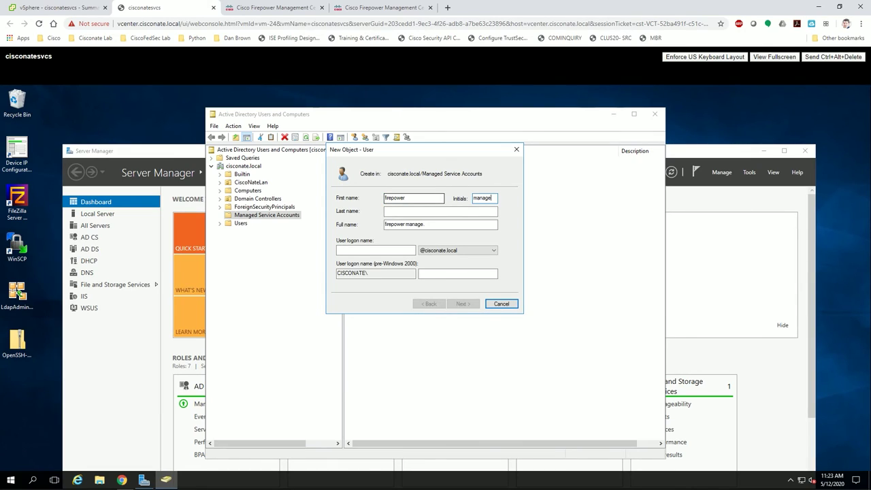
key("shift+Home")
key("BackSpace")
key("Tab")
type("manageme")
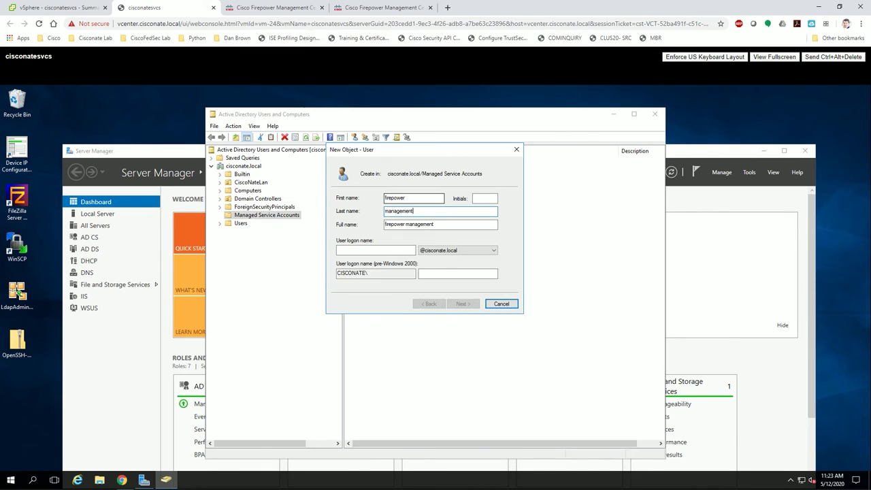
Fill in a user logon name beginning 'fmc-' and advance to the password page.
left_click(389, 256)
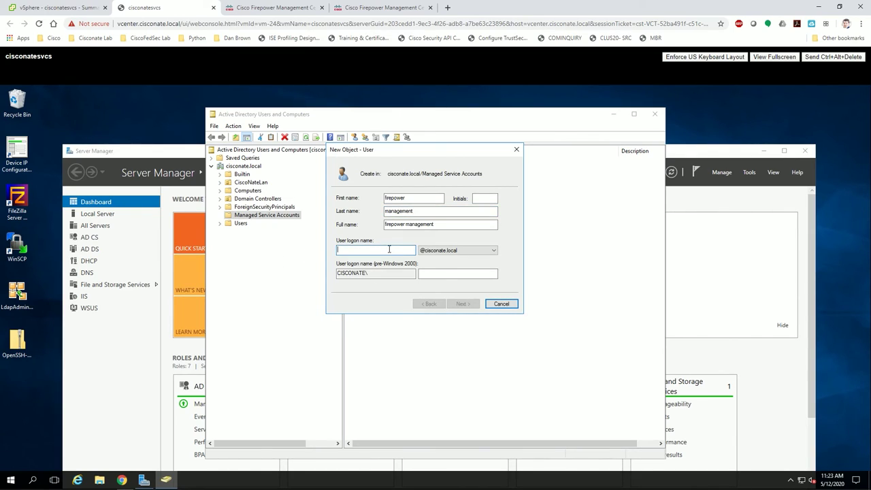
type("fmc-a3")
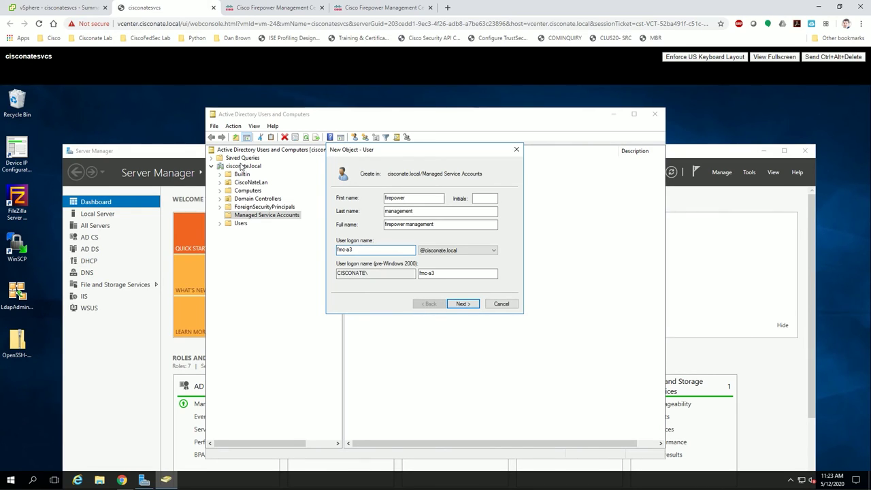
double_click(347, 249)
key("End")
double_click(356, 248)
left_click(469, 305)
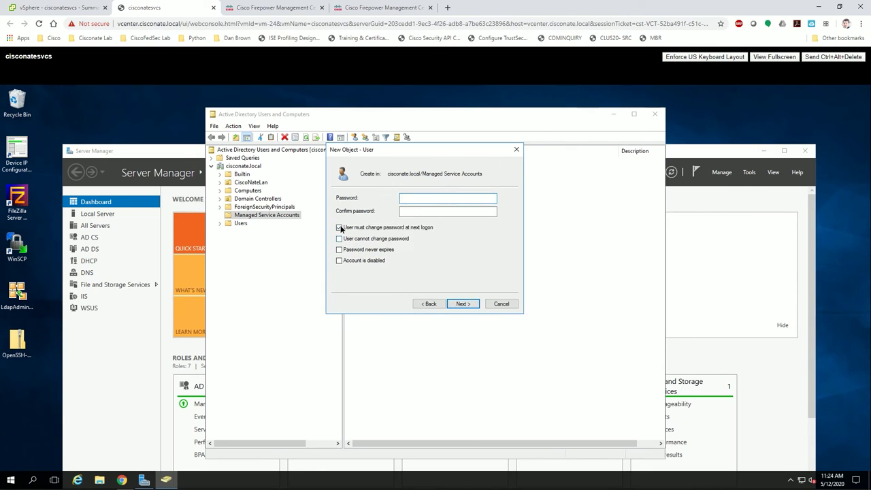
Set no forced password change, cannot change password and never expires, then enter and confirm the password.
left_click(339, 227)
left_click(339, 238)
left_click(339, 249)
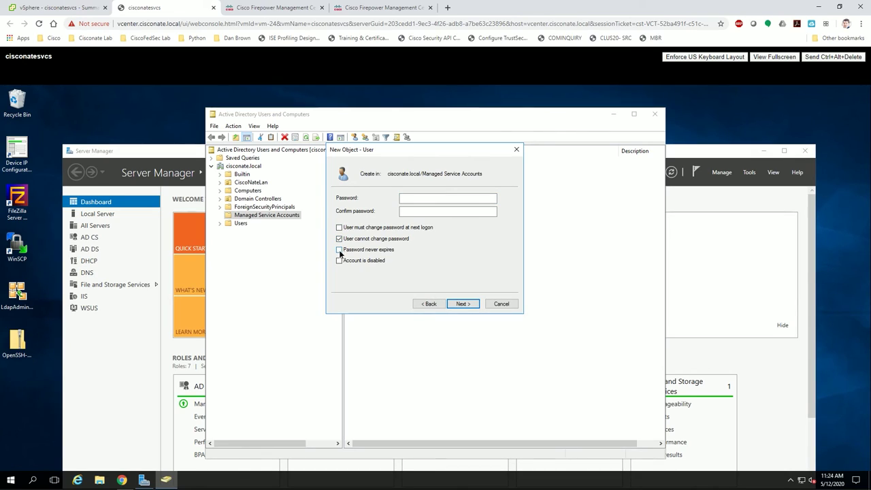
left_click(430, 198)
type("*******")
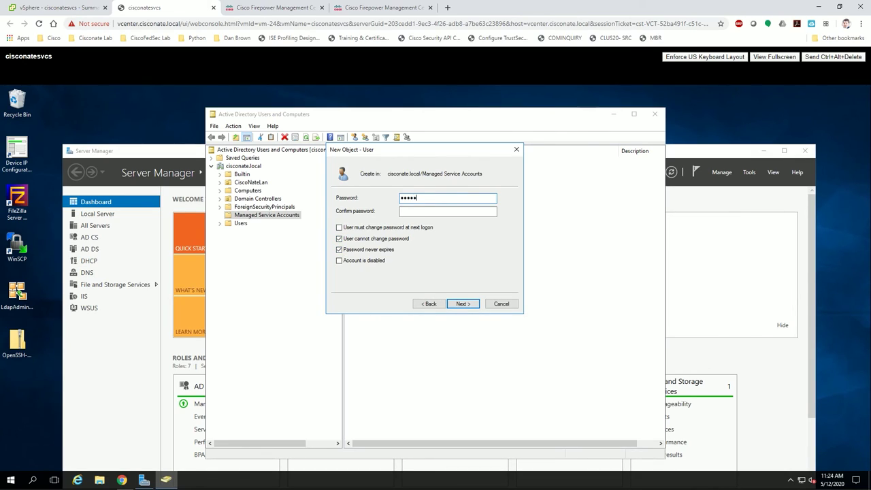
type("*")
key("Tab")
type("*******")
key("Return")
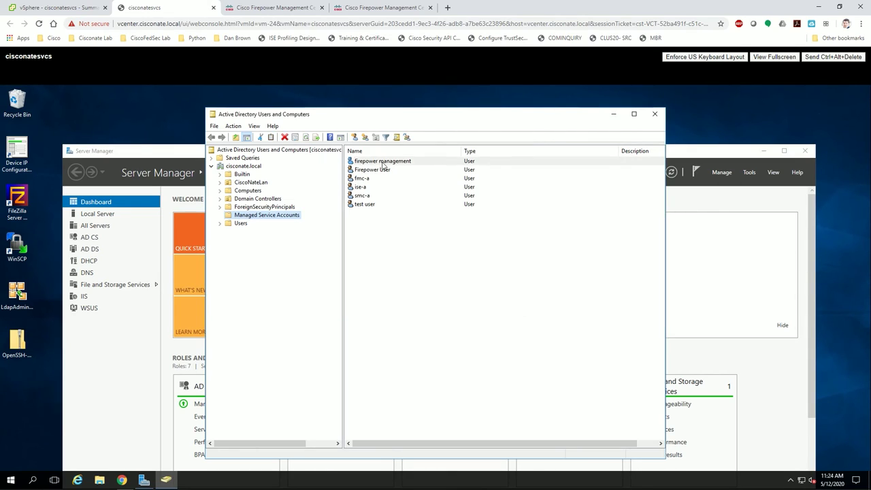
left_click(368, 161)
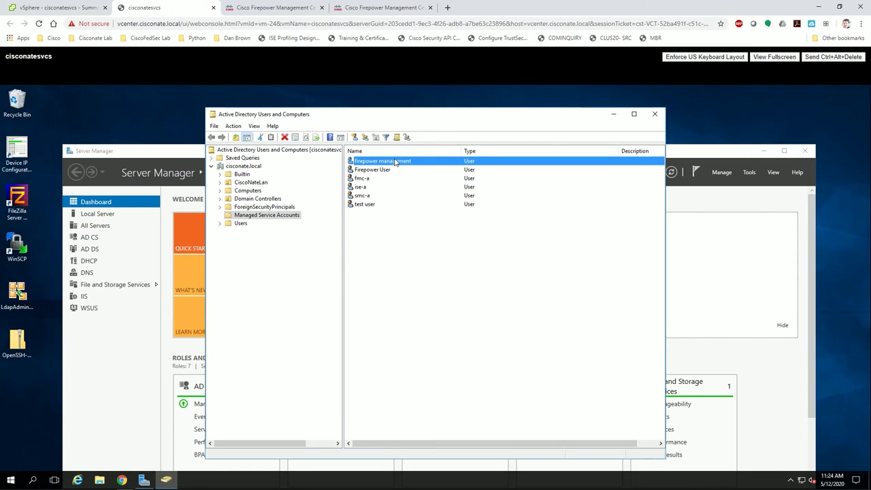
Add a new External Authentication Object, keeping LDAP as the authentication method.
left_click(288, 8)
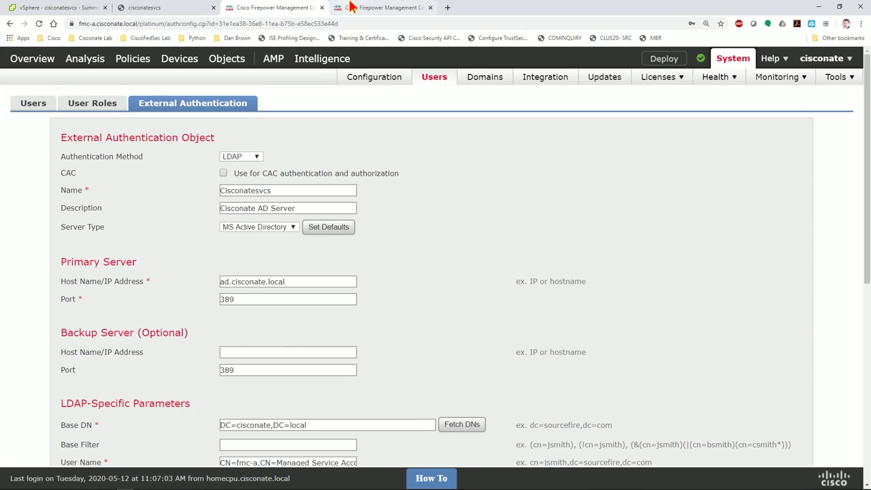
left_click(371, 7)
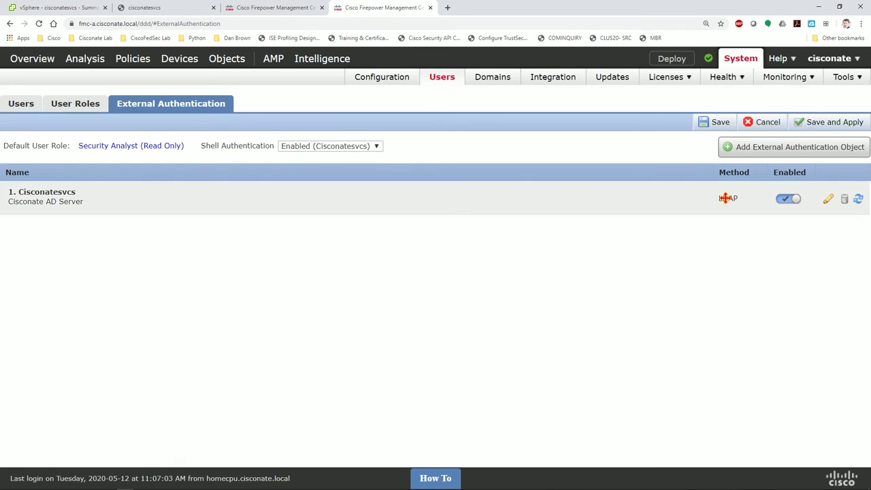
left_click(789, 148)
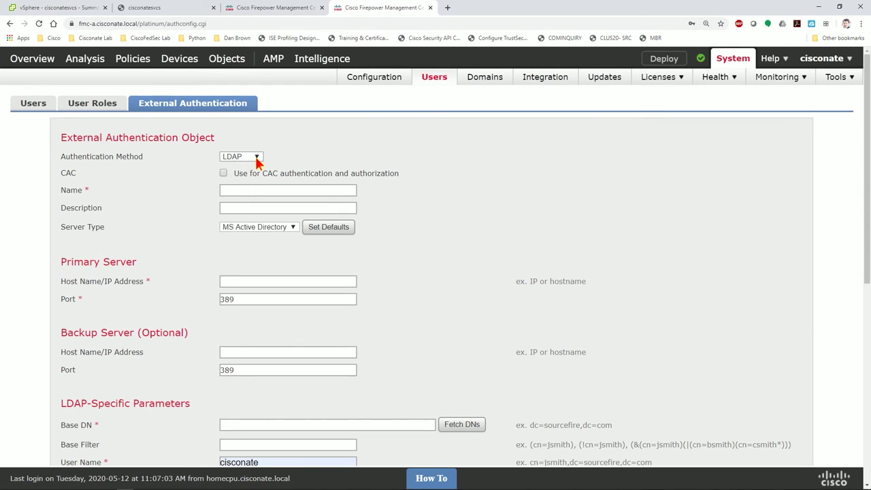
left_click(257, 158)
left_click(250, 166)
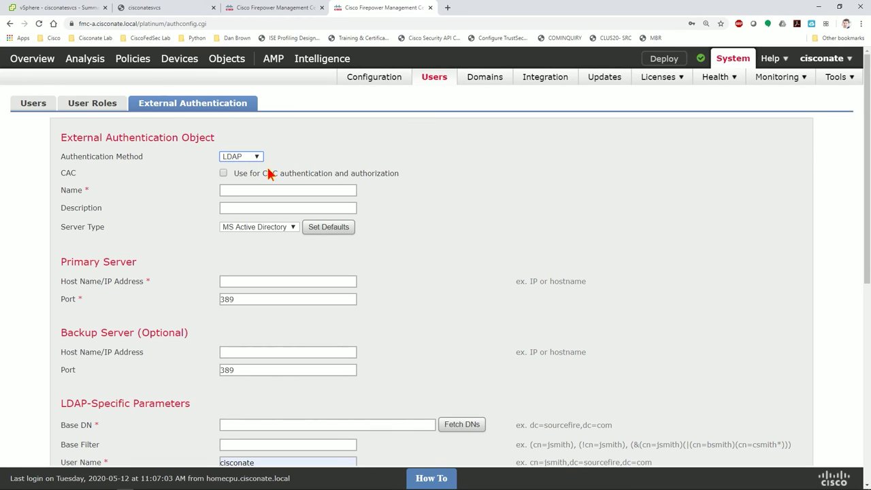
scroll(274, 273, "down", 3)
scroll(272, 274, "up", 3)
Enter 'cisconate AD' as the name and ad.cisconate.local as the primary server host.
left_click(287, 190)
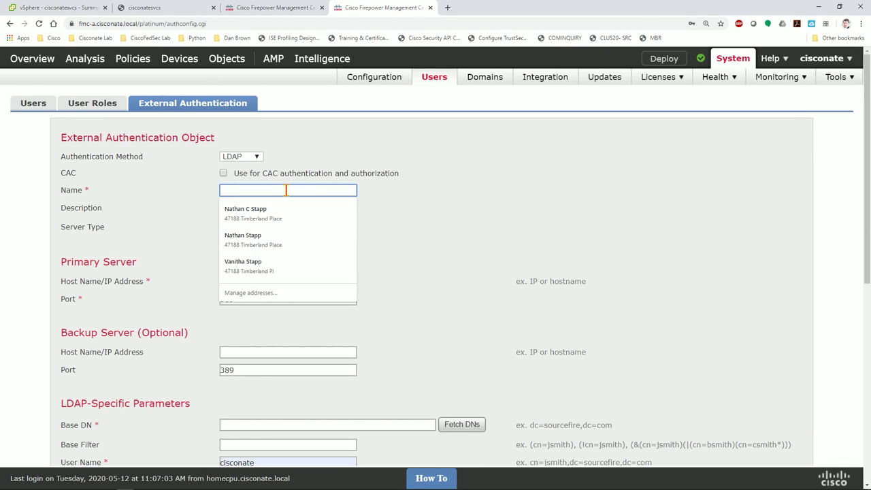
type("cisconate AD")
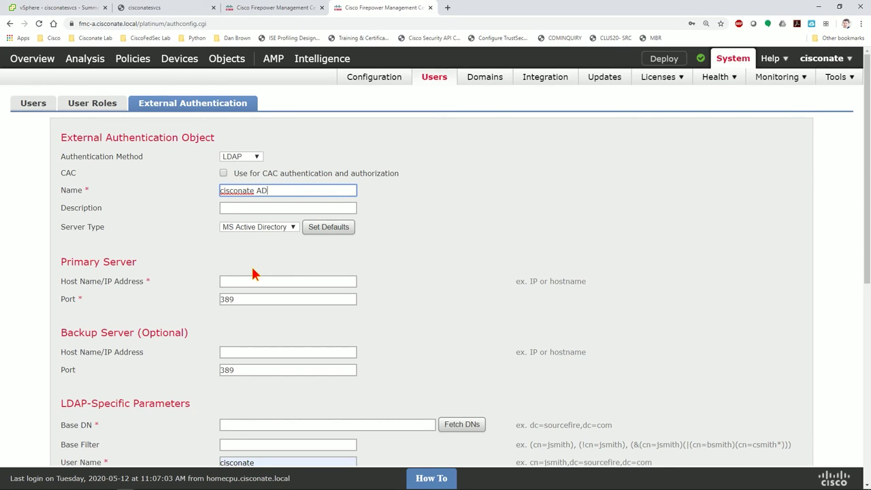
left_click(258, 279)
type("ad.cisco")
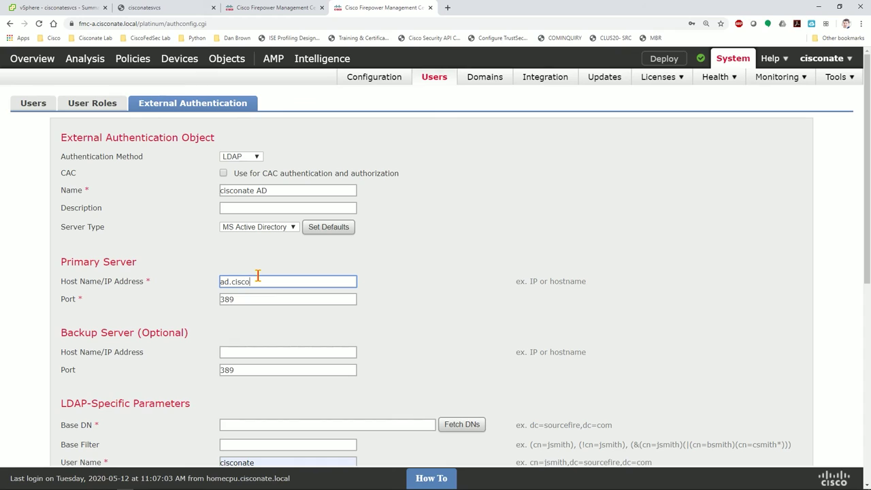
type("nate.lolcal")
scroll(257, 274, "down", 2)
left_click(321, 290)
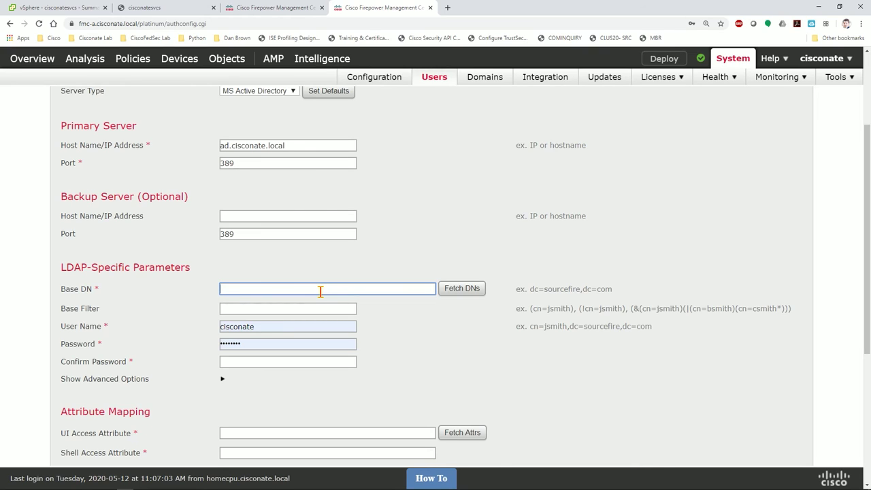
Copy the Base DN DC=cisconate,DC=local from Cisconatesvcs and paste it into the new object.
left_click(264, 8)
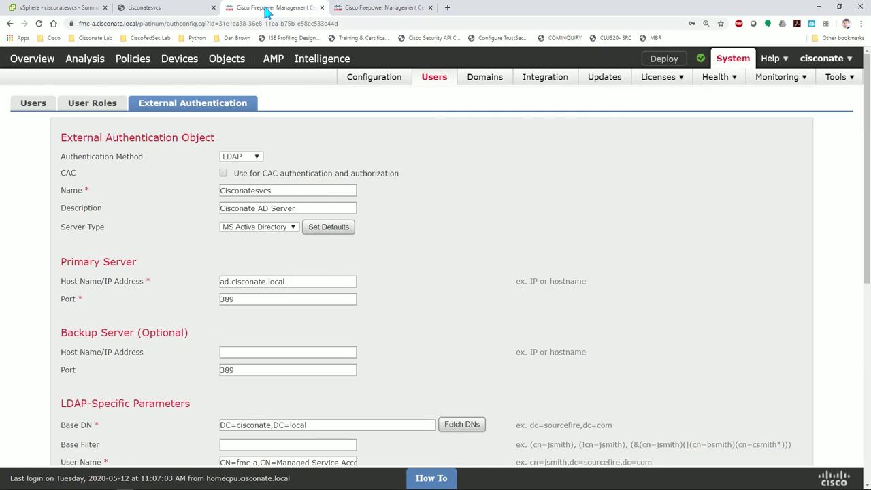
left_click_drag(314, 427, 218, 418)
key("ctrl+c")
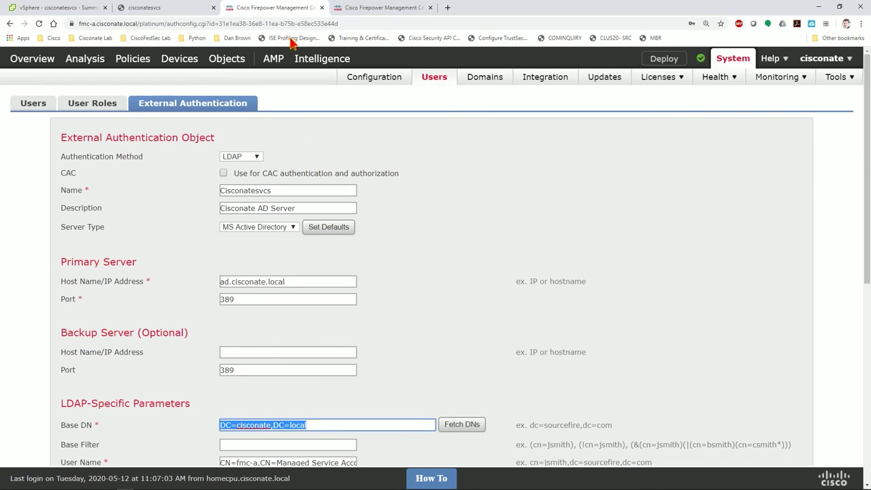
left_click(373, 7)
key("ctrl+v")
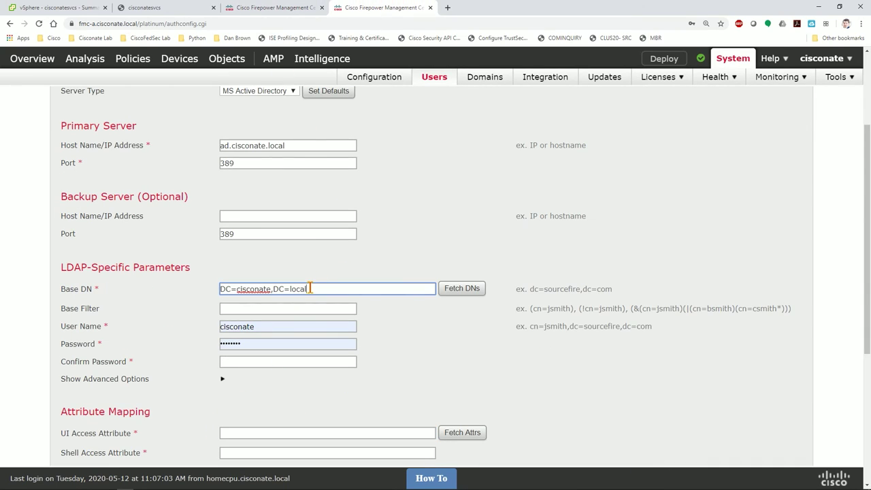
left_click_drag(309, 288, 213, 283)
Check the cisconate.local containers on the domain controller, then select the existing object's service account user name.
left_click(167, 8)
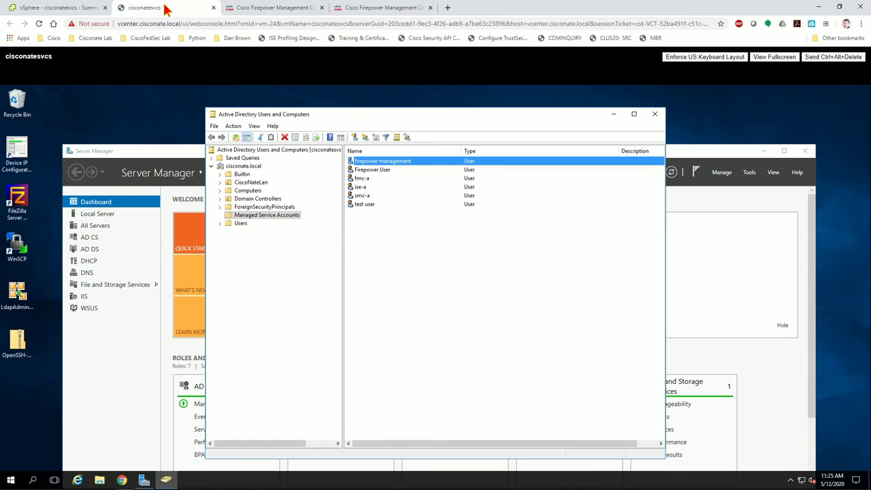
left_click(251, 166)
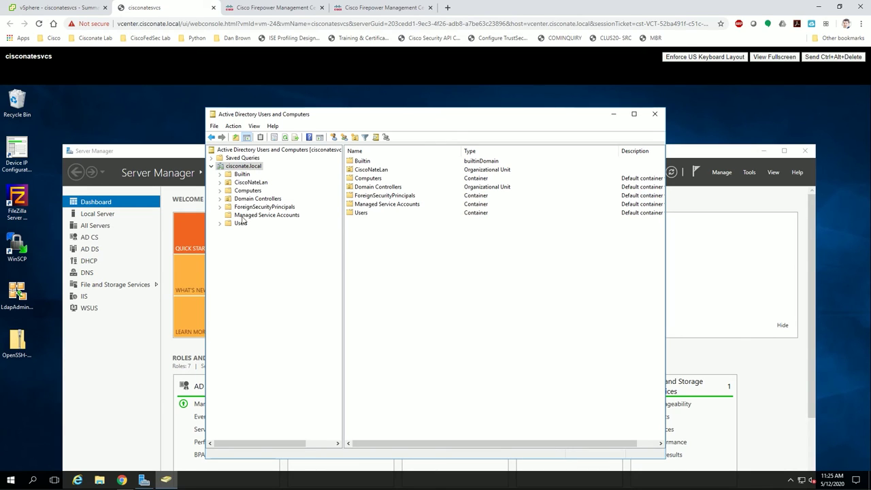
left_click(373, 8)
scroll(304, 278, "down", 1)
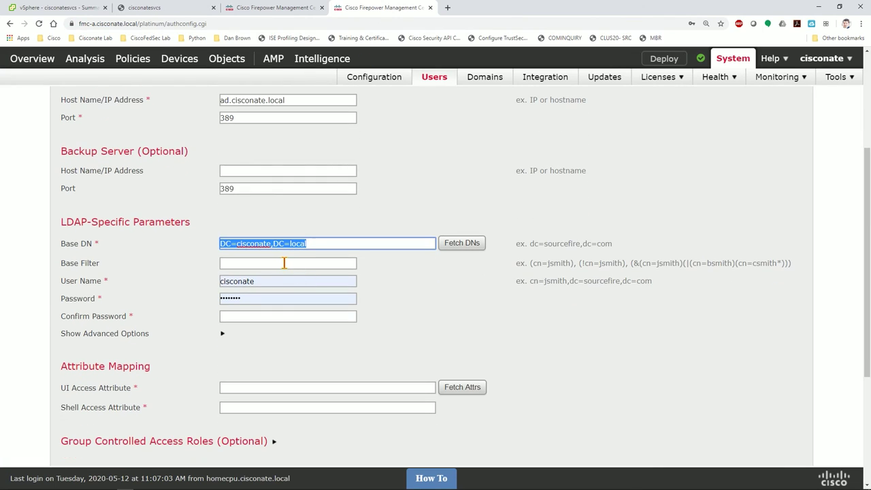
left_click(276, 264)
left_click(253, 7)
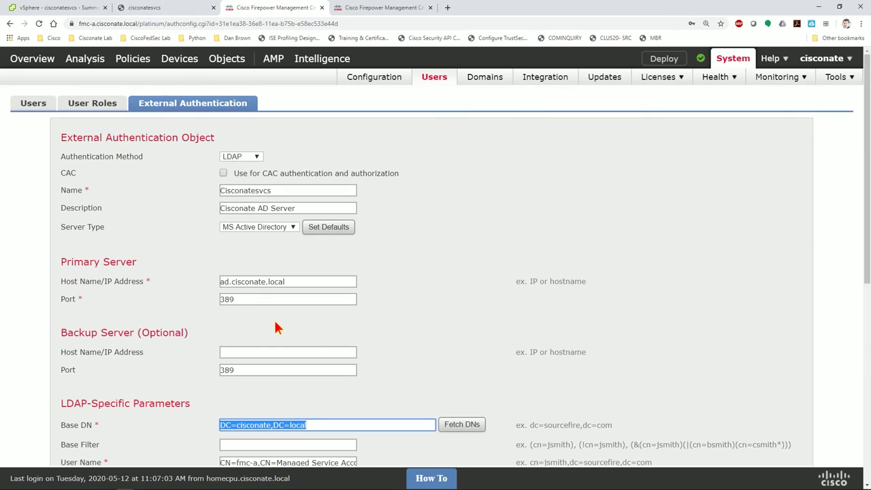
scroll(286, 272, "down", 2)
left_click_drag(221, 325, 432, 336)
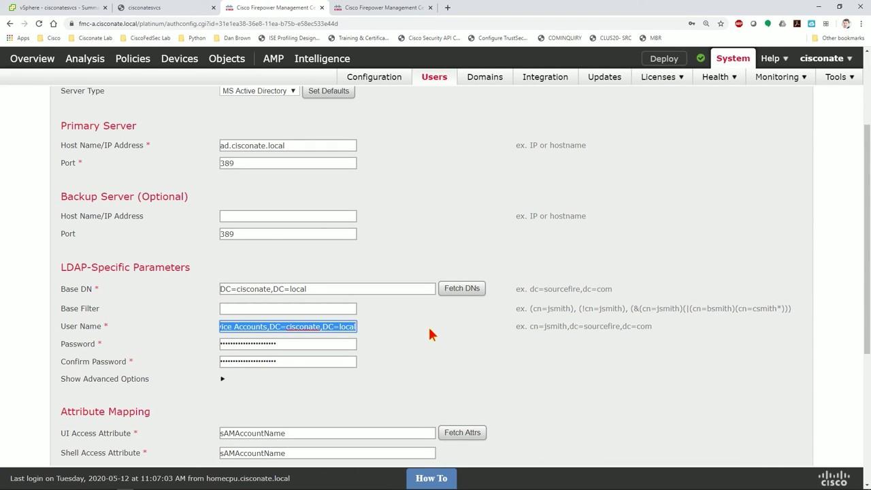
Paste the Managed Service Accounts bind DN into the LDAP User Name field.
left_click(359, 8)
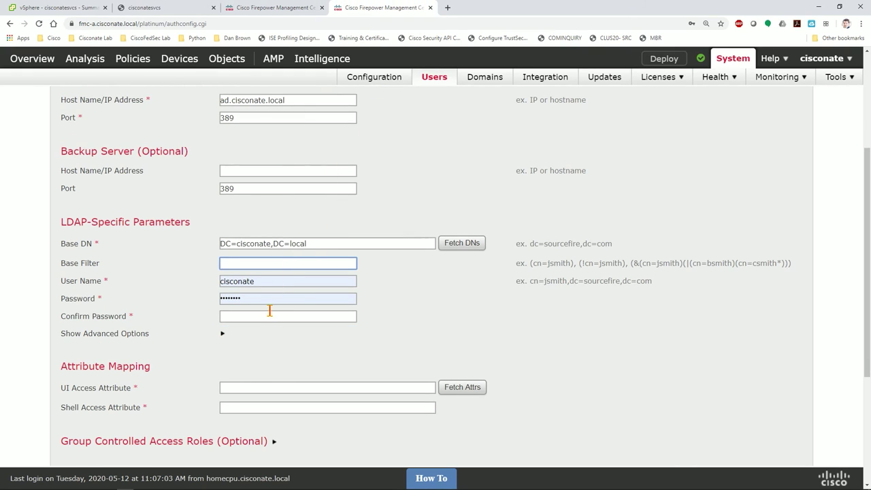
double_click(278, 281)
type("ice Accounts,DC=cisconate,DC=local")
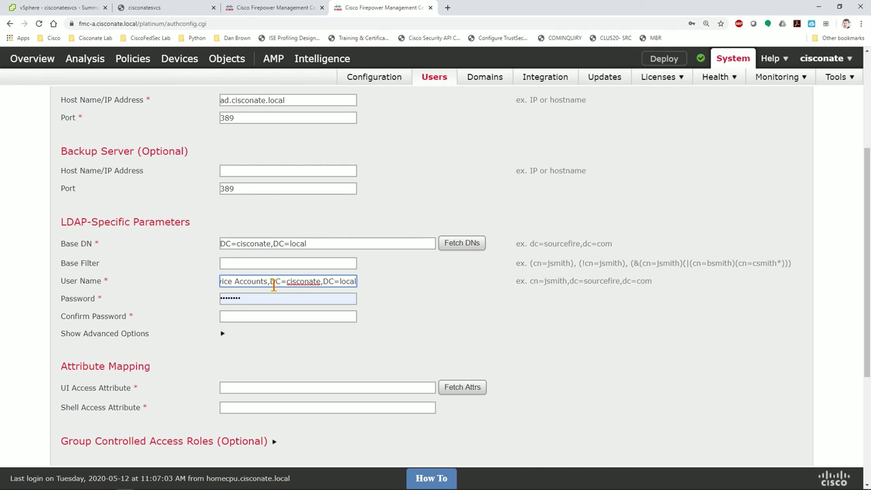
triple_click(274, 285)
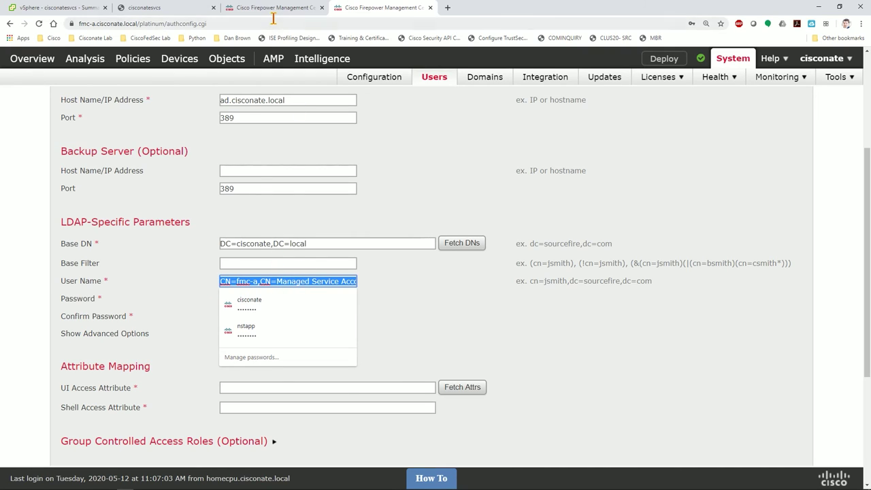
left_click(165, 8)
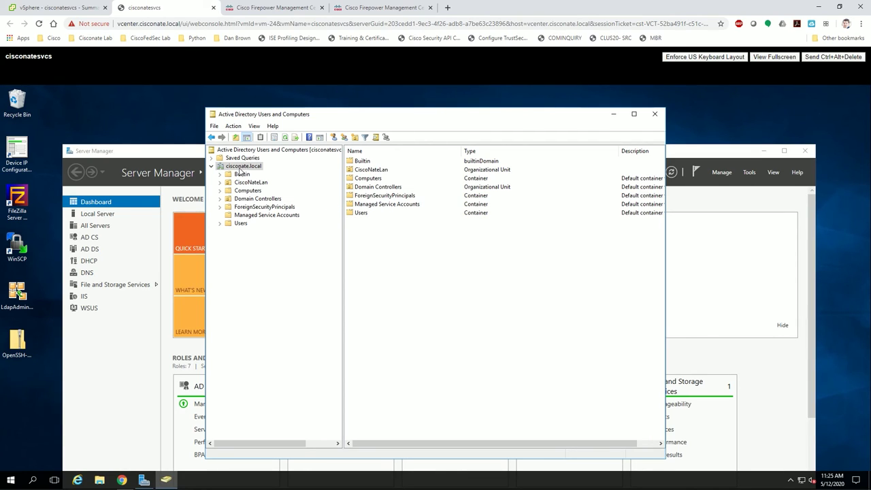
left_click(368, 10)
left_click(221, 281)
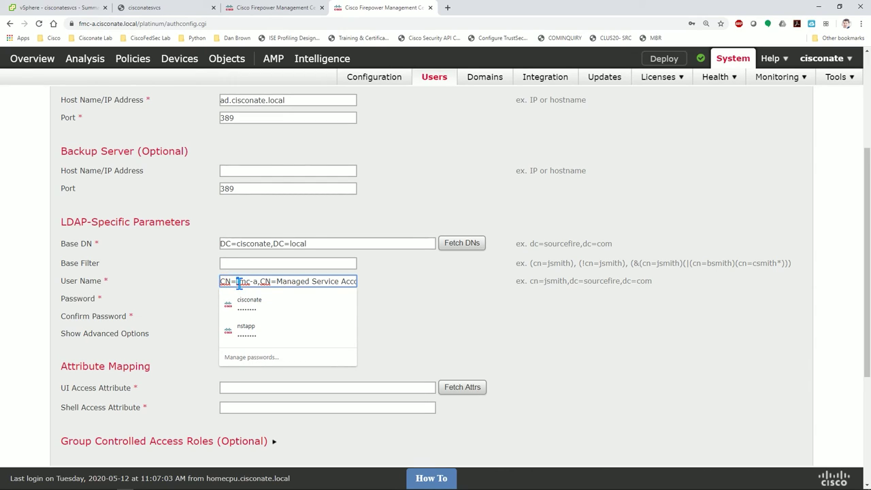
Replace fmc-a with 'firepower management' and turn the surrounding single quotes into double quotes.
left_click_drag(257, 281, 237, 281)
type("'firepower")
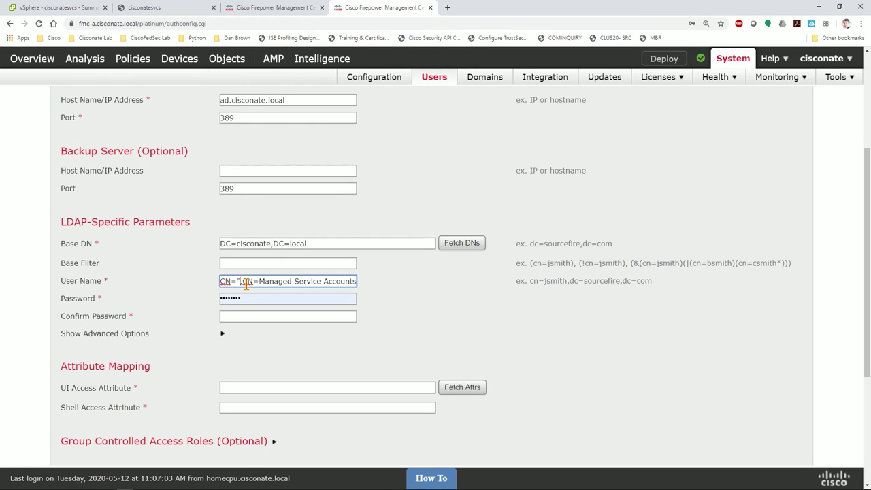
type(" management',CN=Ma")
left_click(240, 281)
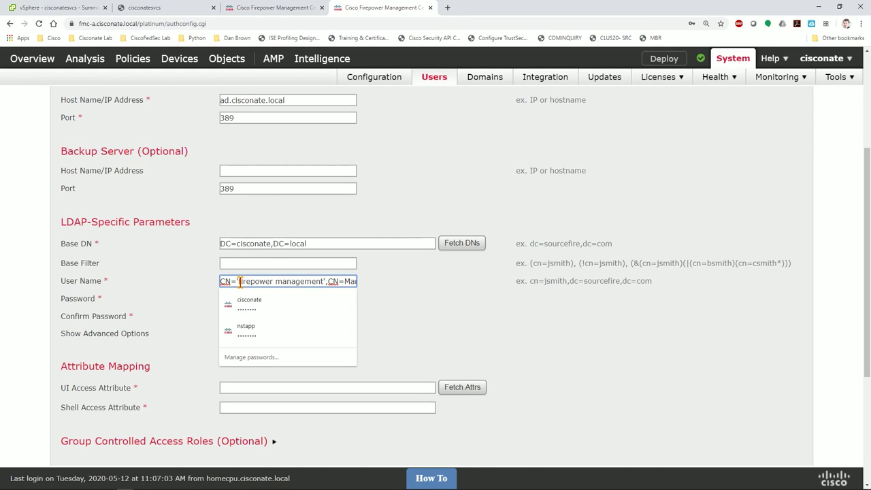
key("BackSpace")
type("\"")
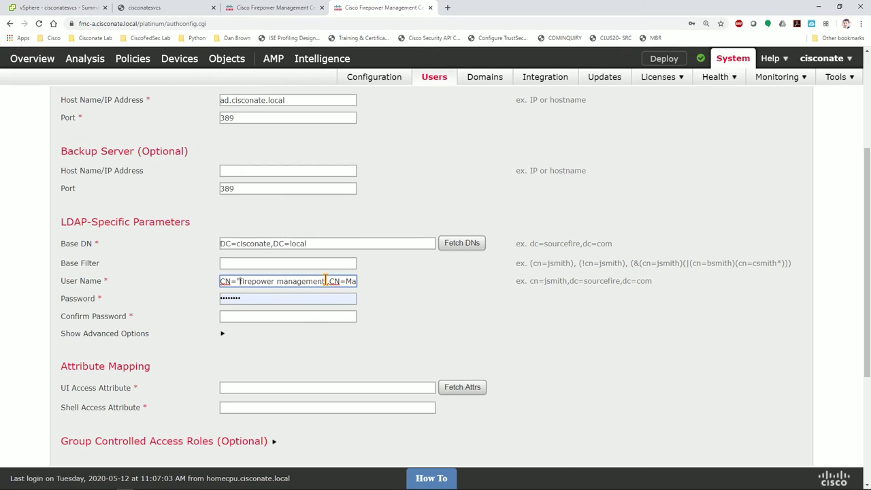
left_click(330, 281)
key("BackSpace")
type("\"")
Open the firepower management account's properties in Managed Service Accounts.
left_click(183, 8)
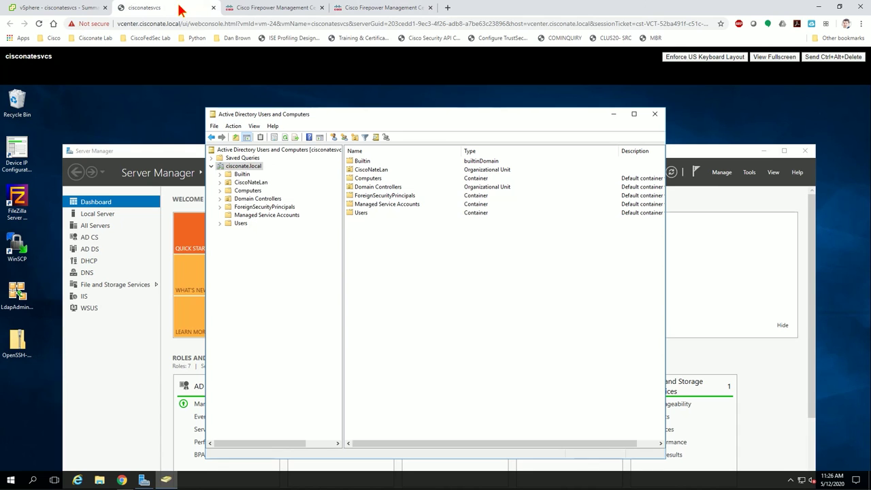
left_click(260, 217)
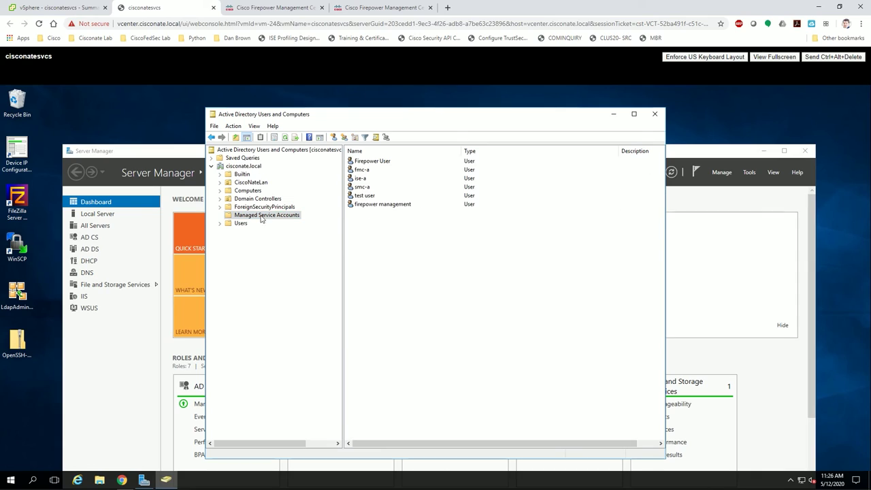
left_click(377, 162)
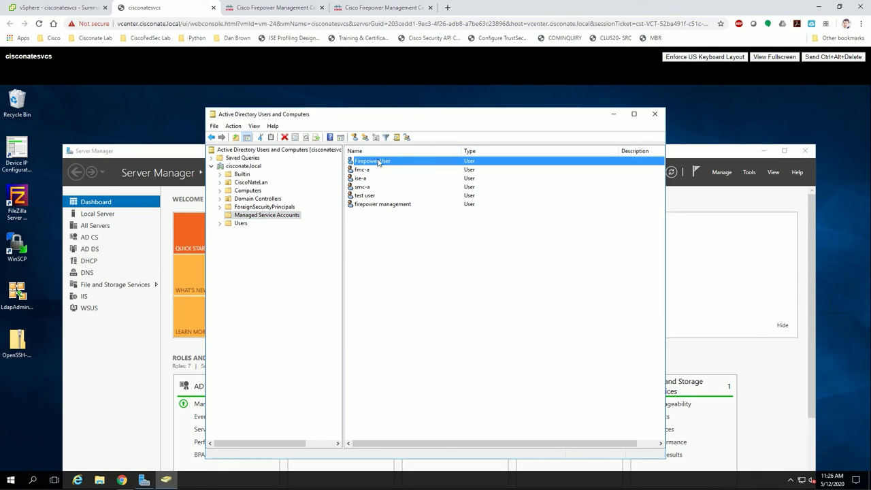
left_click(380, 206)
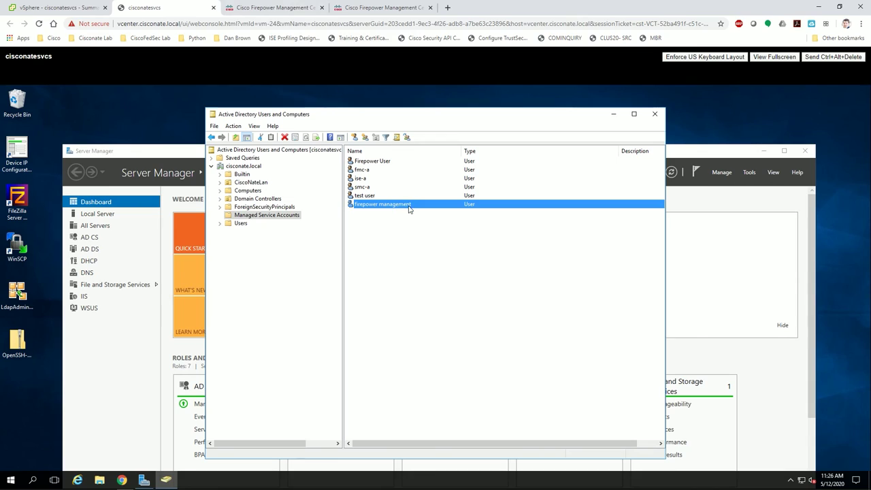
double_click(385, 206)
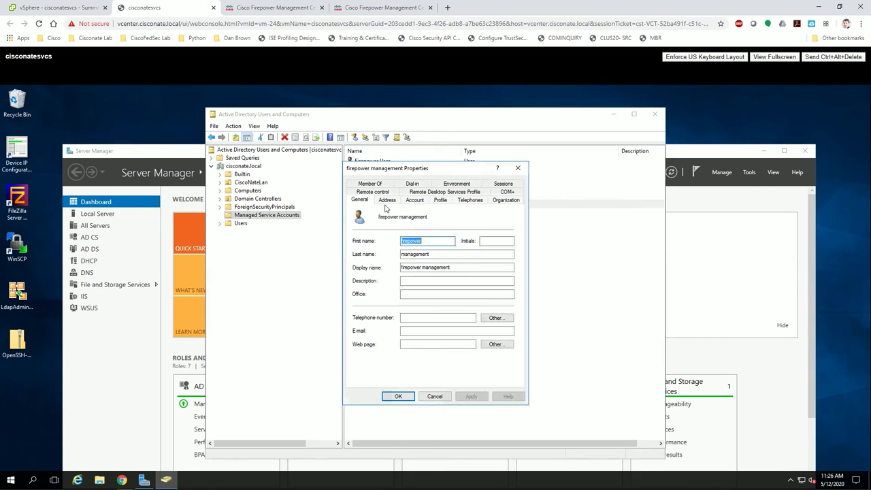
Add the account to the firepower administrators group, apply, and close Active Directory Users and Computers.
left_click(368, 193)
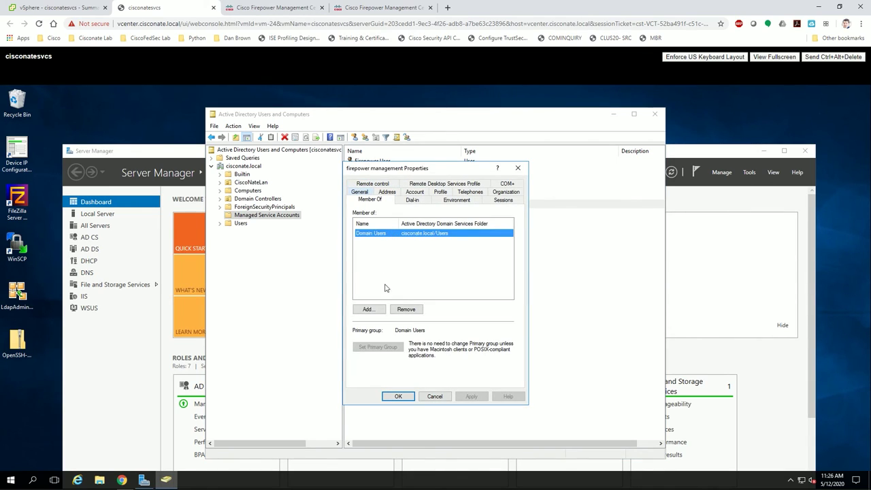
left_click(368, 309)
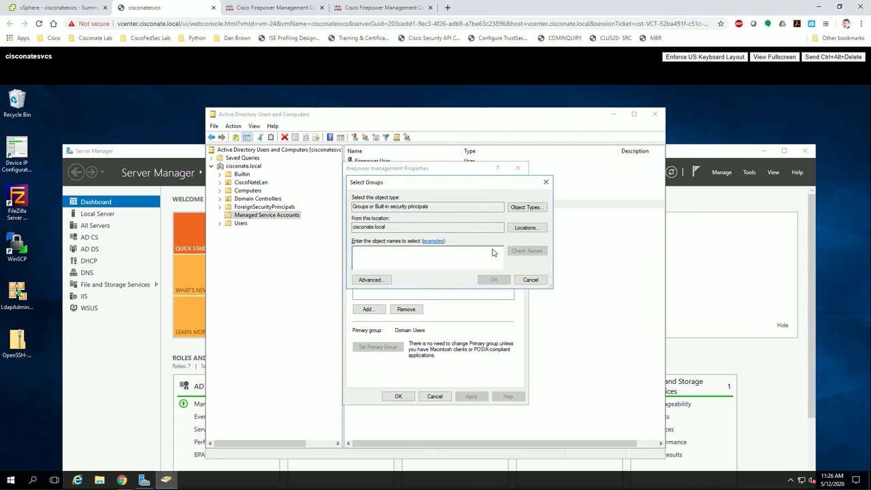
type("firepower administrators")
key("Return")
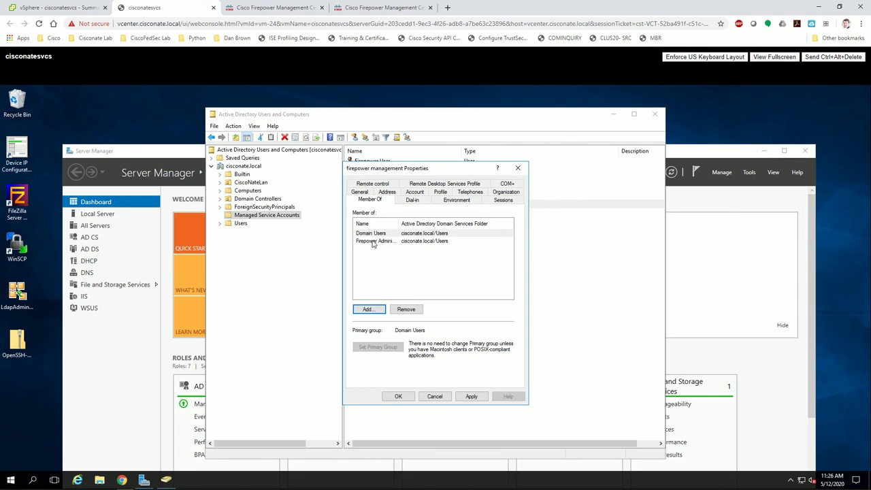
left_click(372, 242)
left_click(471, 398)
left_click(398, 396)
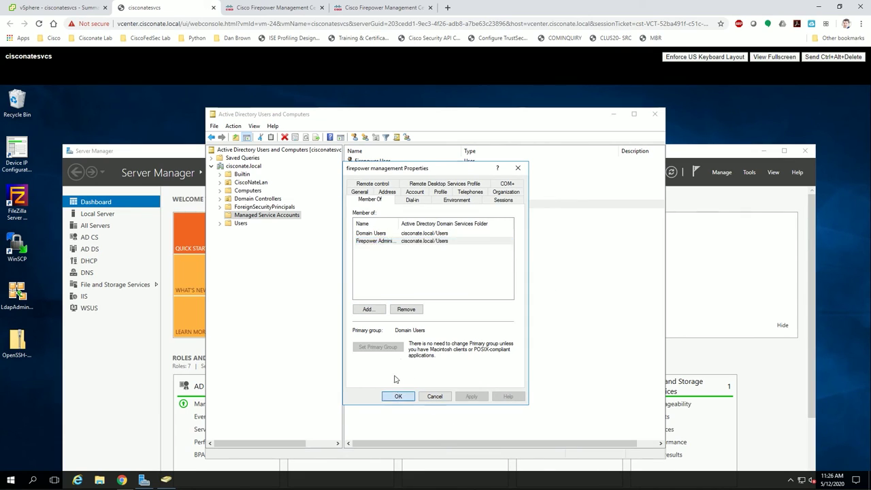
left_click(654, 113)
Re-enter the bind password and its confirmation in the new LDAP object.
left_click(350, 7)
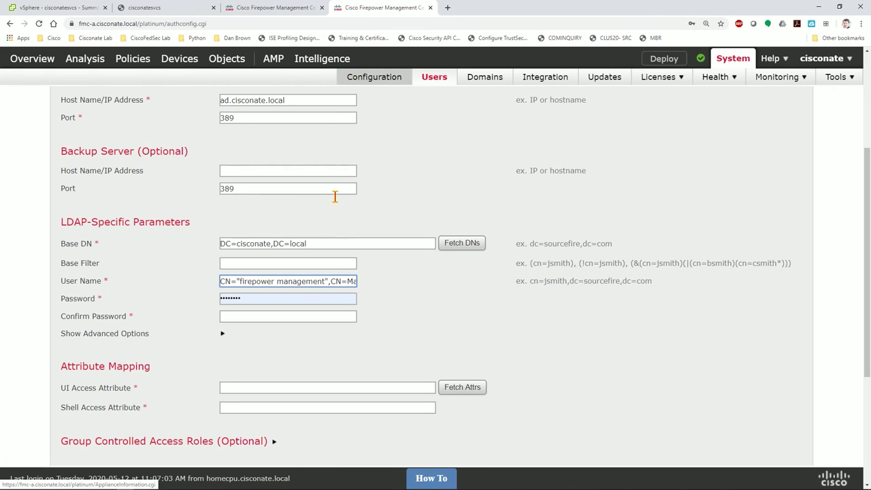
double_click(254, 297)
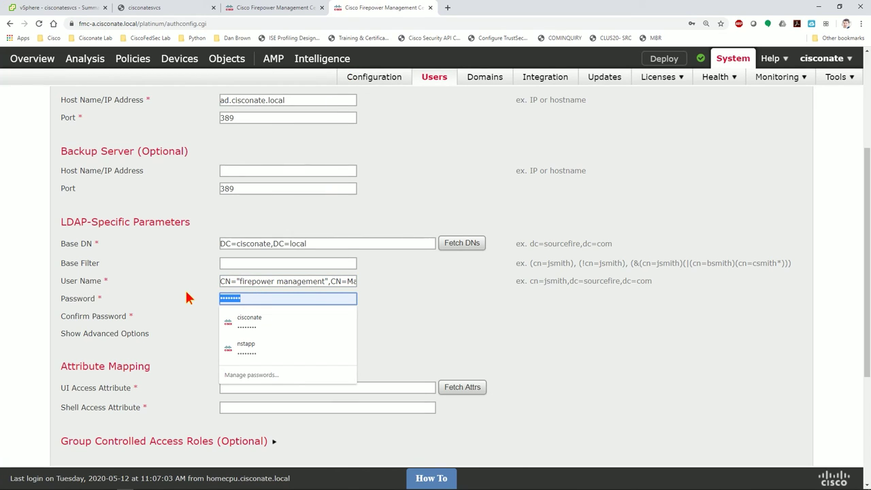
type("********")
key("Tab")
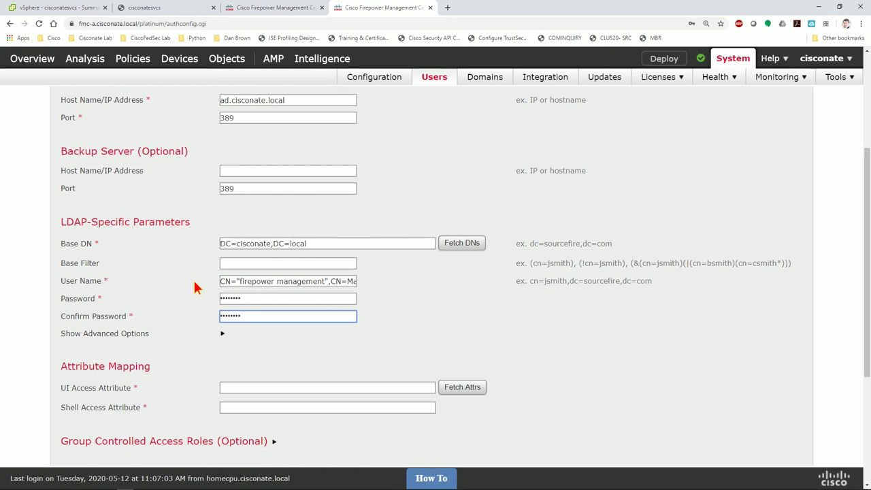
Set both the UI and Shell Access Attribute to sAMAccountName, copied from the existing object.
scroll(424, 352, "down", 2)
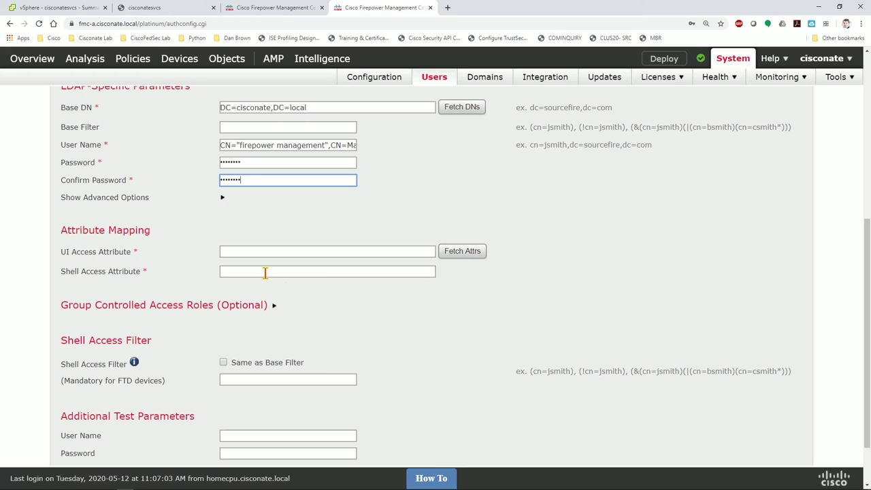
left_click(277, 252)
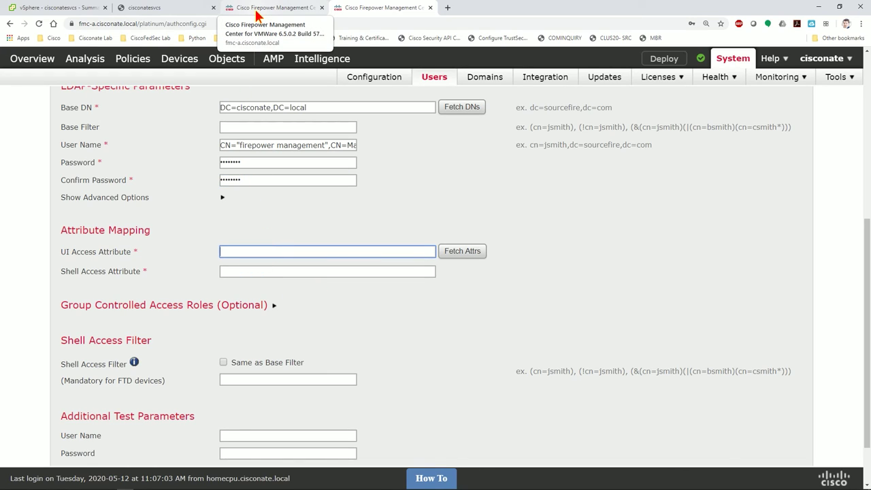
left_click(256, 11)
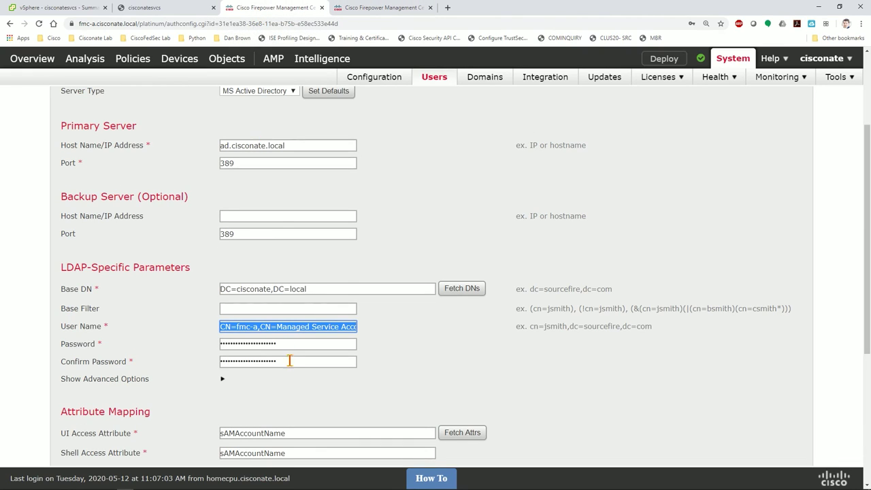
scroll(288, 361, "down", 3)
left_click_drag(295, 298, 208, 291)
key("ctrl+c")
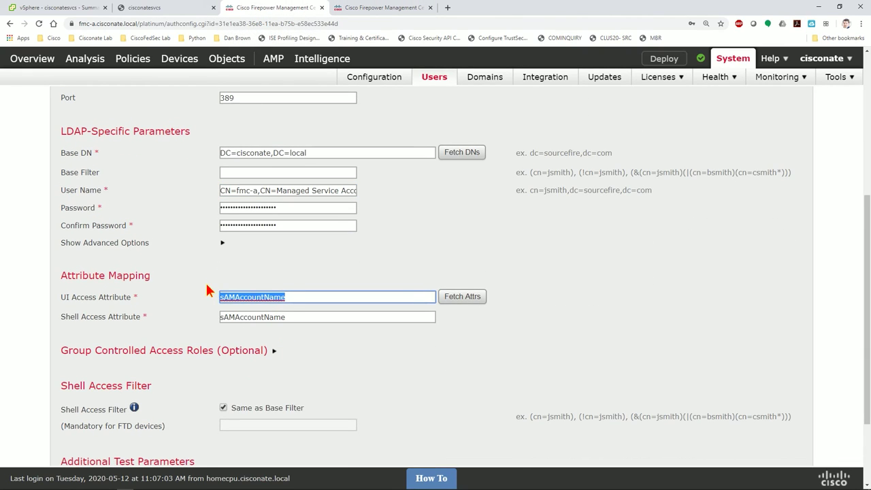
left_click(369, 9)
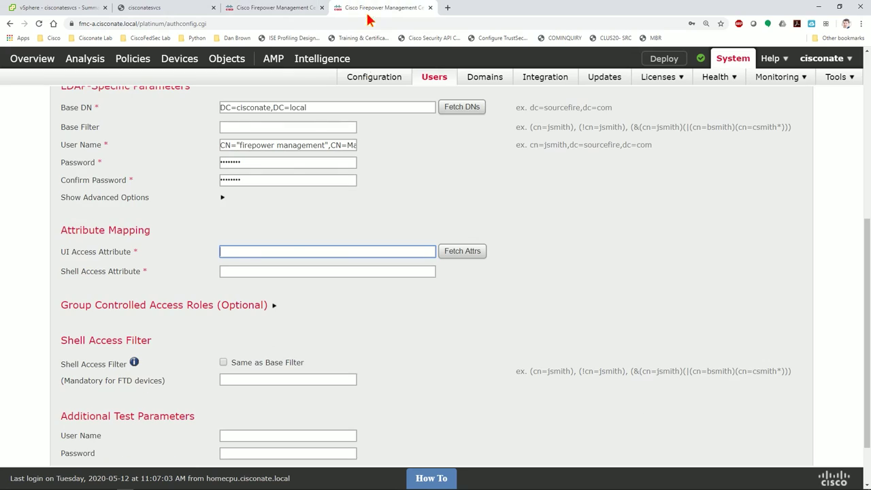
key("ctrl+v")
left_click(292, 271)
key("ctrl+v")
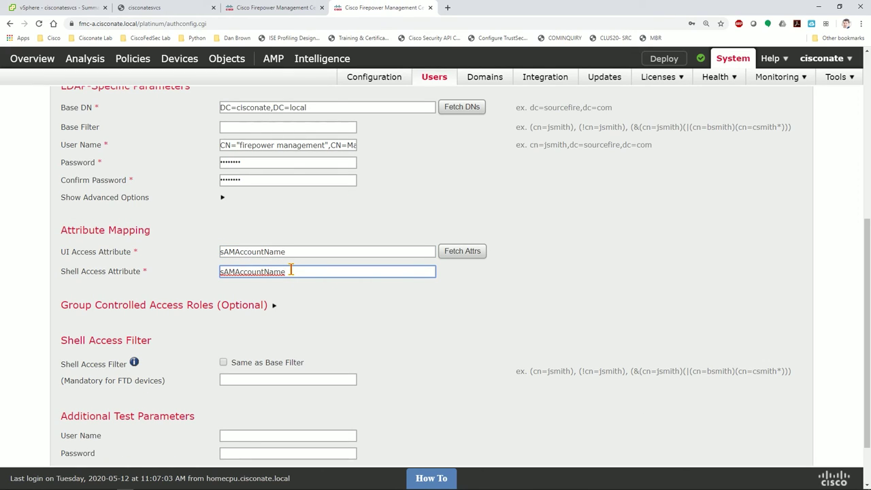
left_click(259, 8)
left_click(180, 8)
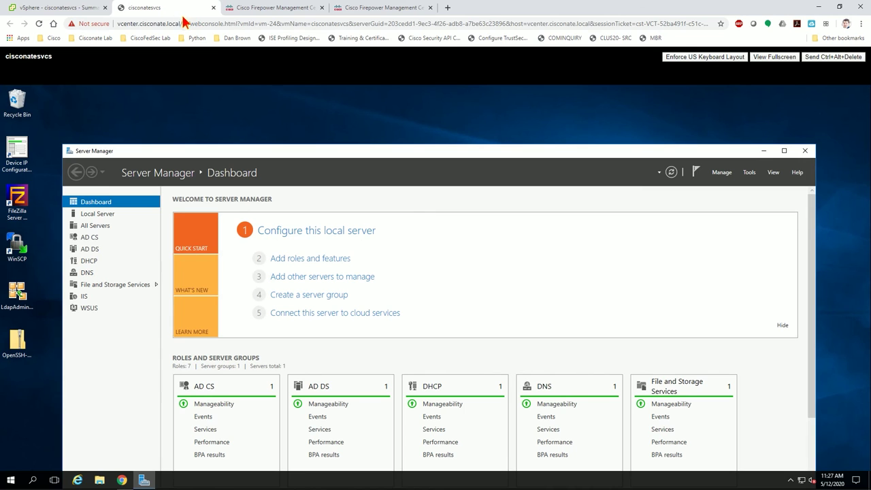
Check the test user's logon name on its Account tab in Active Directory Users and Computers.
left_click(750, 172)
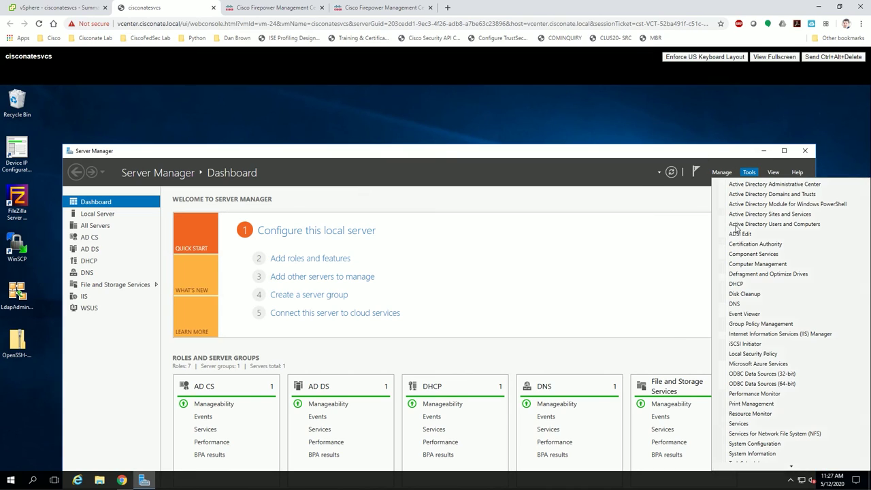
left_click(752, 225)
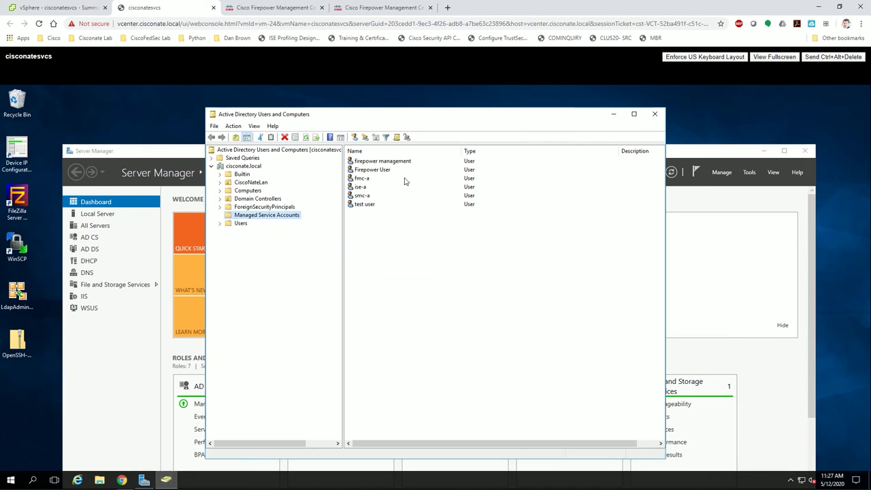
double_click(364, 204)
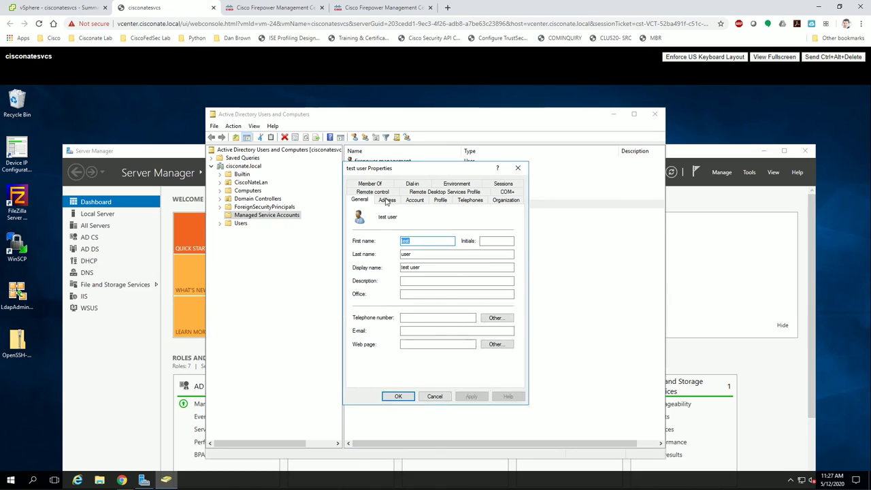
left_click(414, 199)
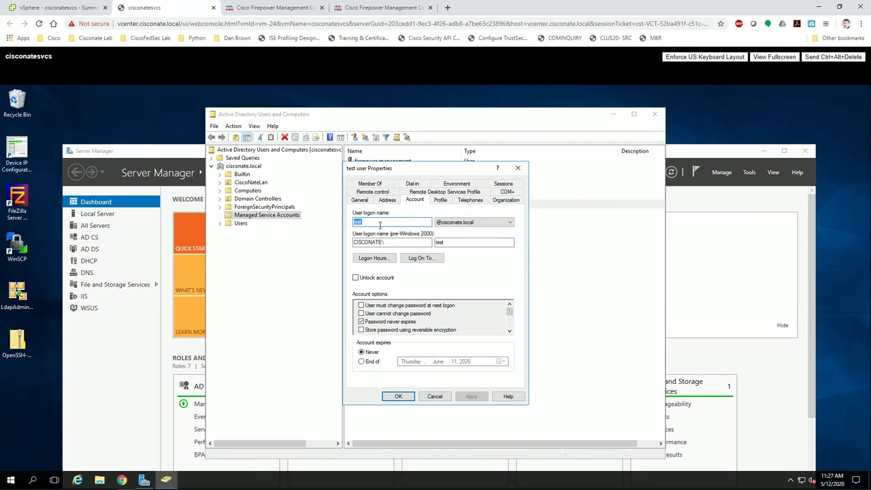
left_click(370, 8)
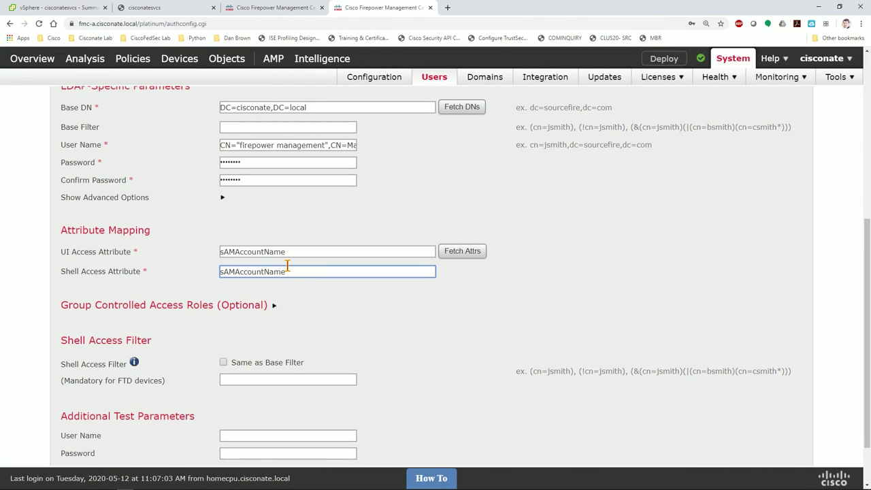
Paste the Firepower Administrators group DN into the Administrator access role field.
left_click(273, 306)
scroll(286, 306, "down", 2)
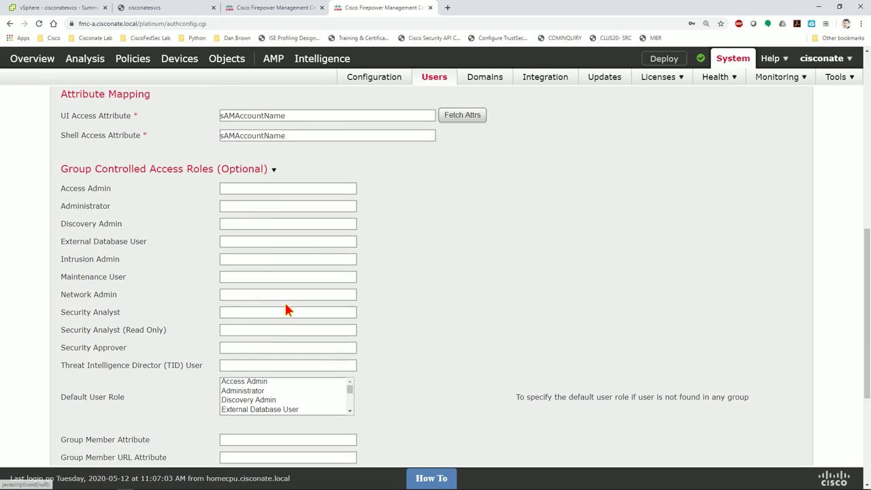
left_click(269, 206)
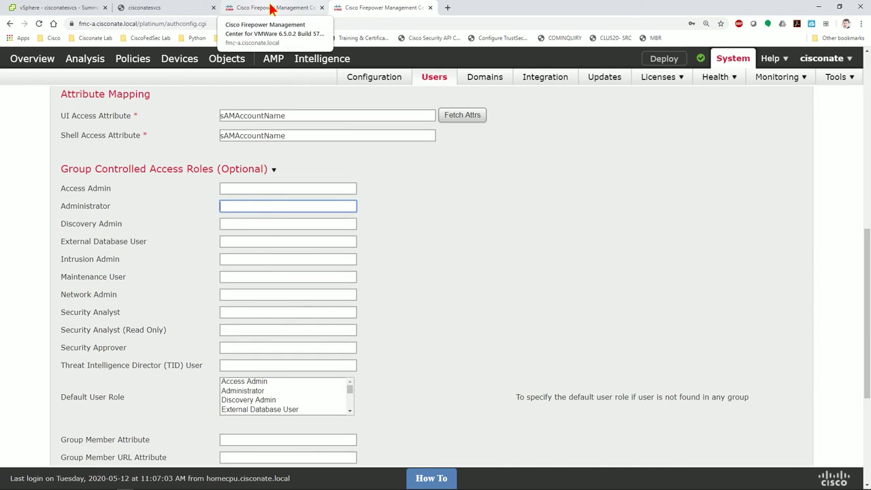
left_click(271, 8)
scroll(286, 293, "down", 1)
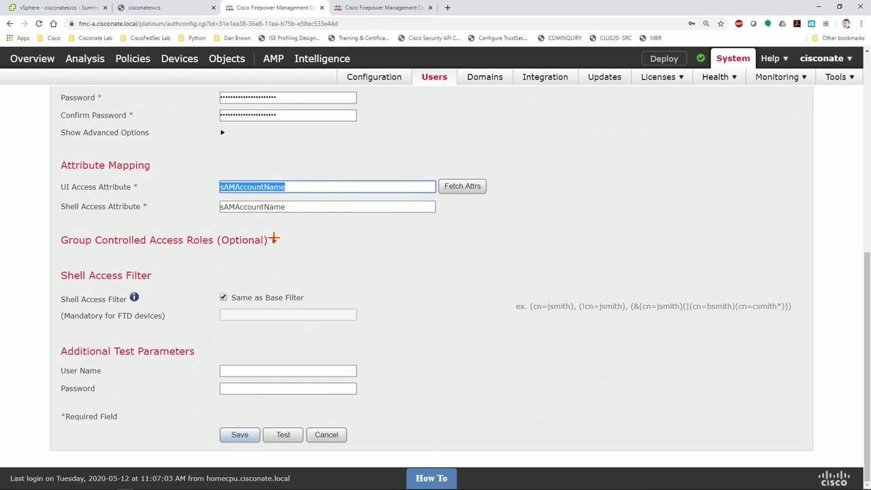
left_click(273, 240)
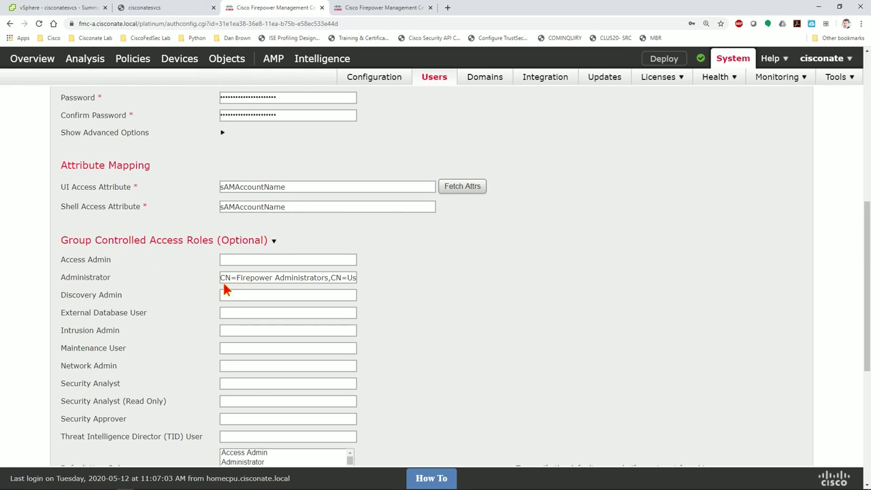
left_click_drag(221, 278, 407, 288)
left_click(373, 7)
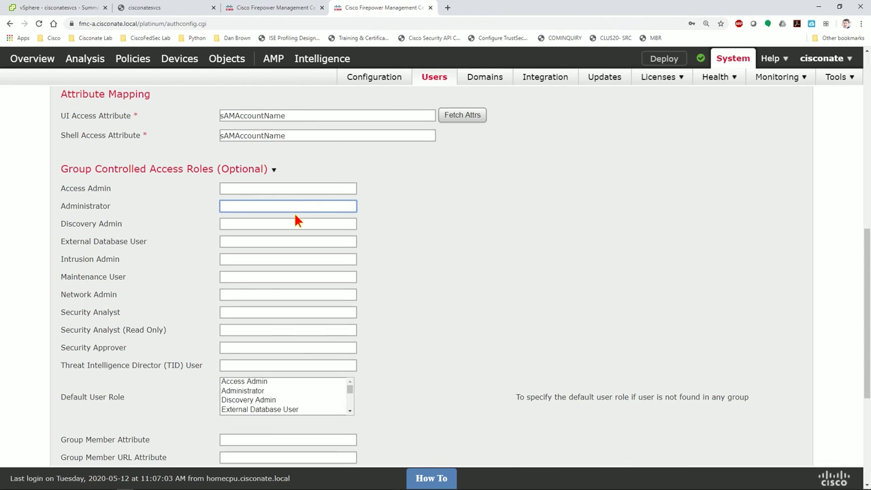
key("ctrl+v")
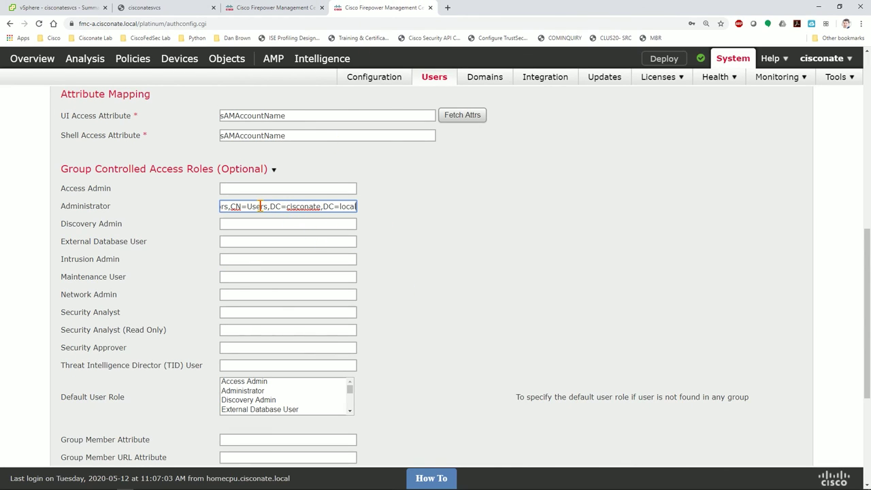
left_click_drag(262, 208, 185, 202)
left_click(276, 206)
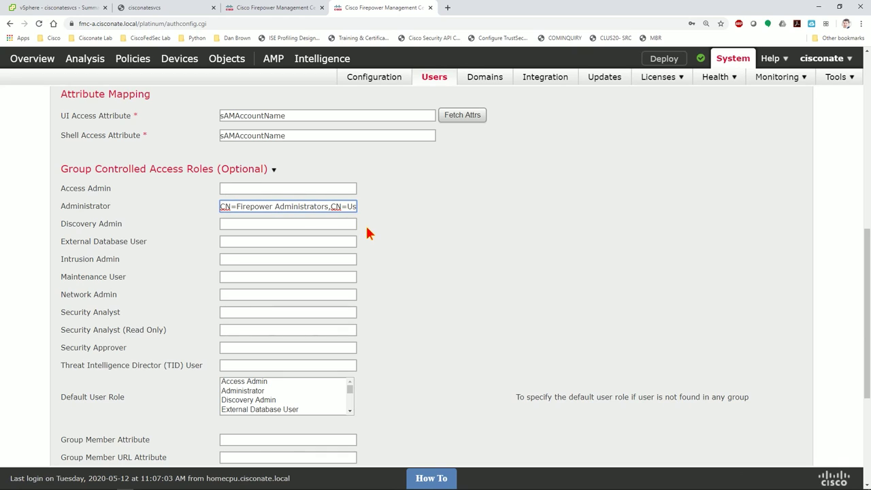
Set the Group Member Attribute to member, checking the existing object for reference.
scroll(367, 232, "down", 3)
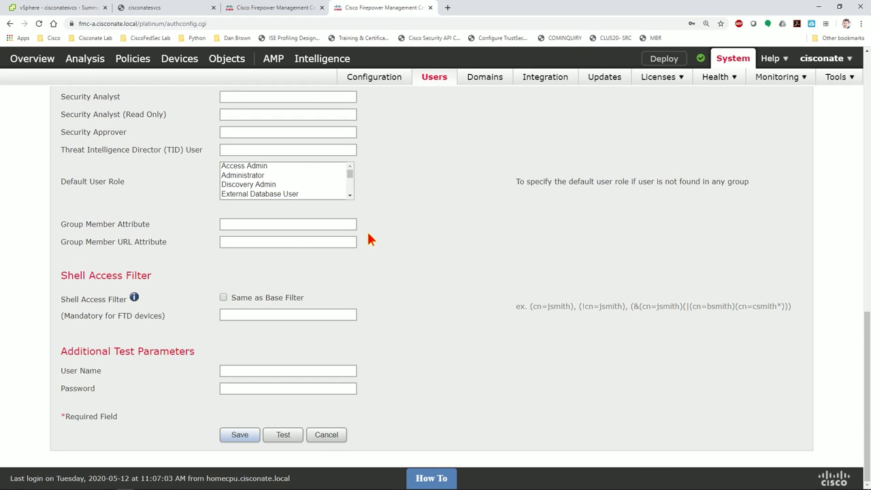
left_click(238, 225)
left_click(275, 10)
scroll(320, 259, "down", 4)
scroll(261, 284, "up", 1)
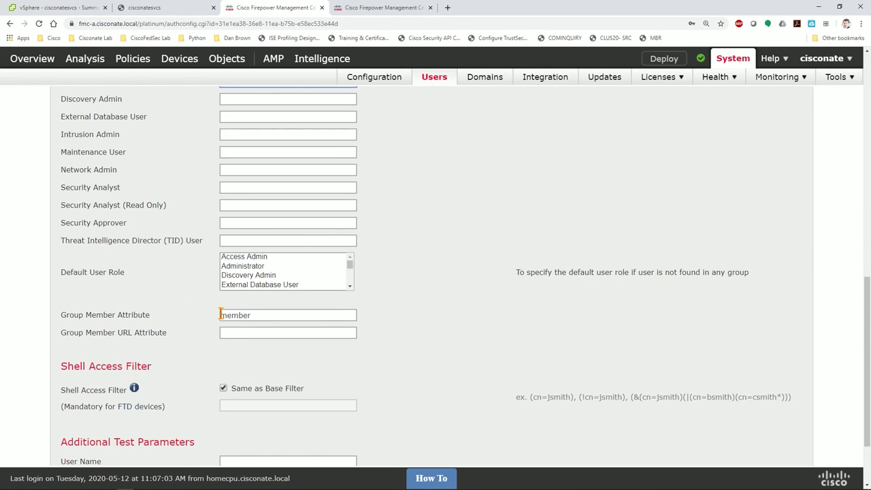
left_click(371, 8)
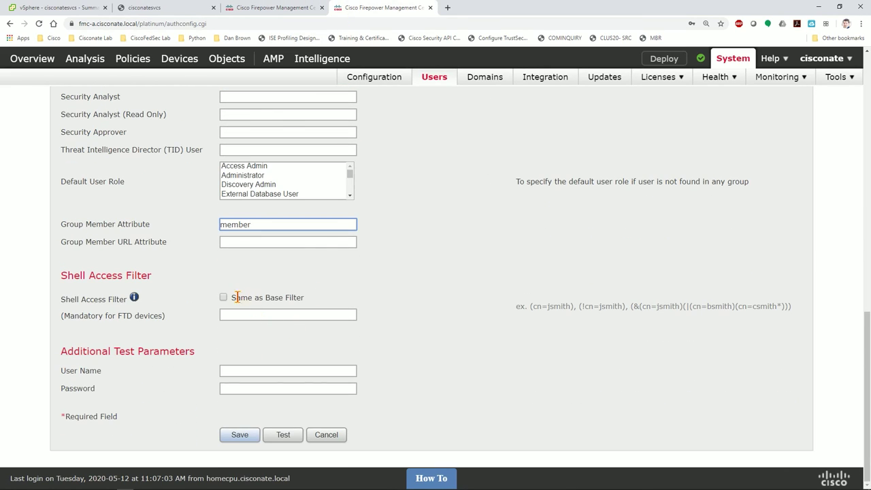
Enable Same as Base Filter for shell access and run the connection Test.
left_click(223, 297)
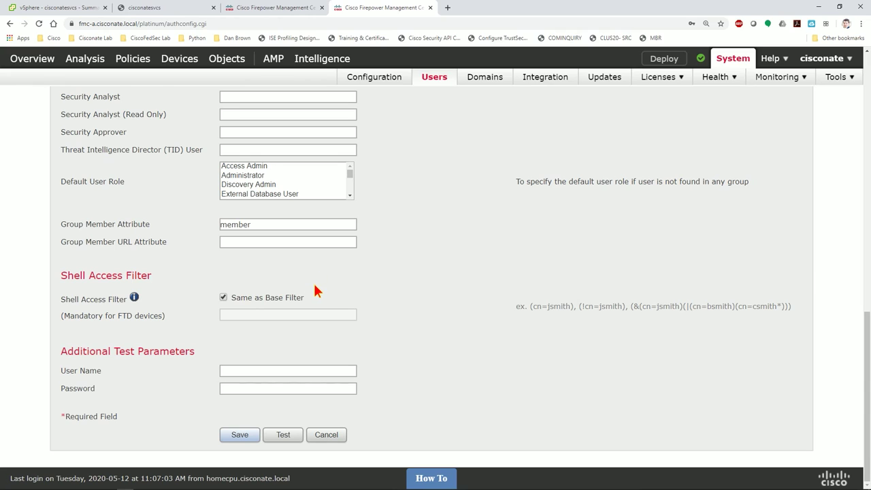
scroll(313, 281, "up", 2)
scroll(314, 284, "down", 3)
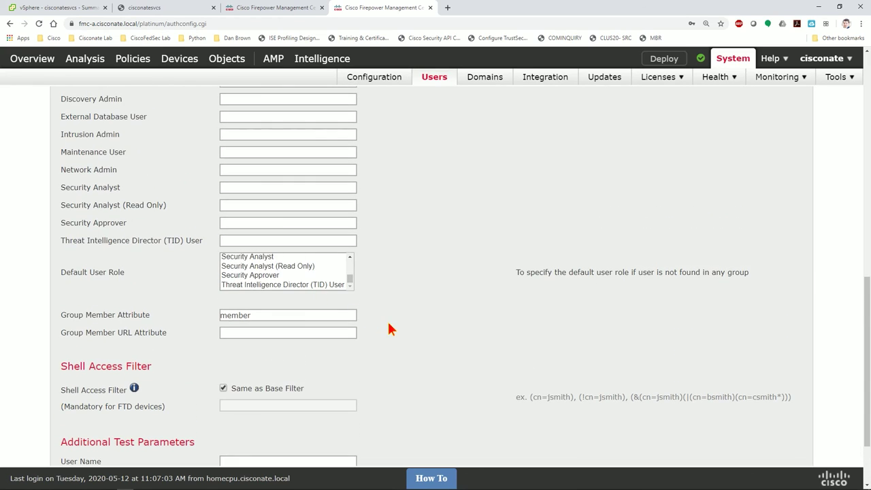
scroll(389, 324, "down", 2)
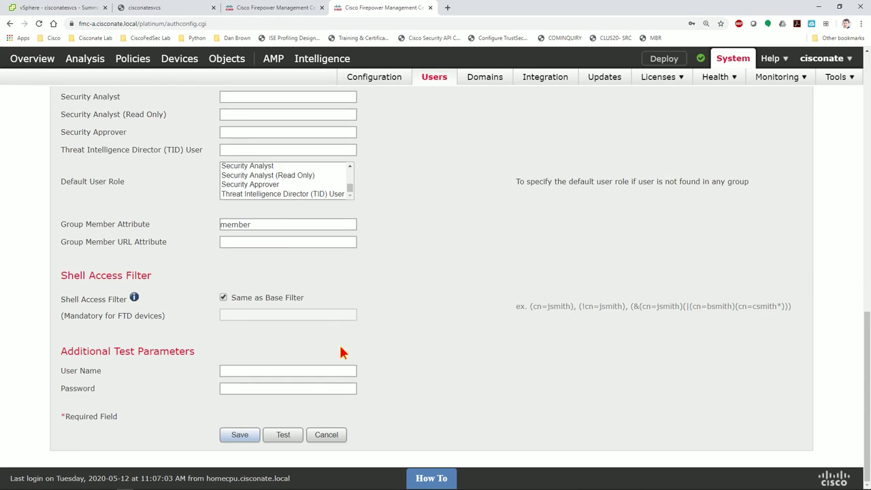
left_click(280, 437)
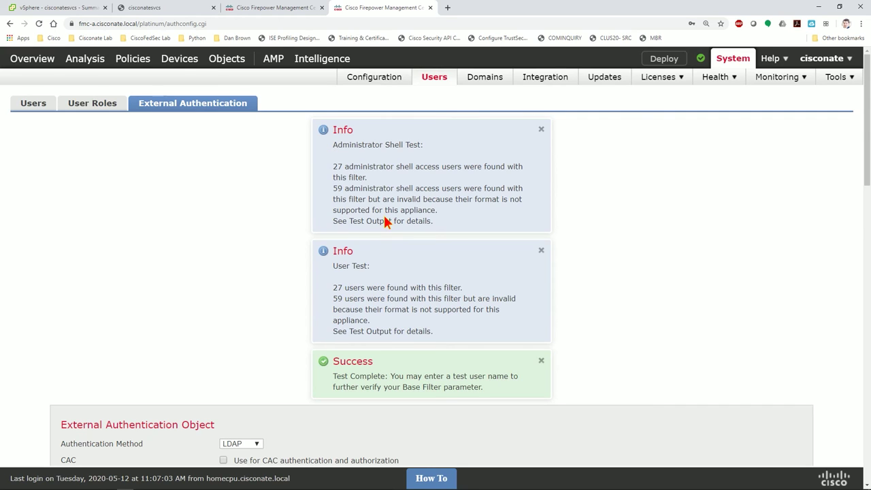
Rerun the test with the AD test user's name and password as additional test parameters.
scroll(385, 218, "down", 15)
scroll(399, 238, "up", 14)
scroll(404, 234, "down", 14)
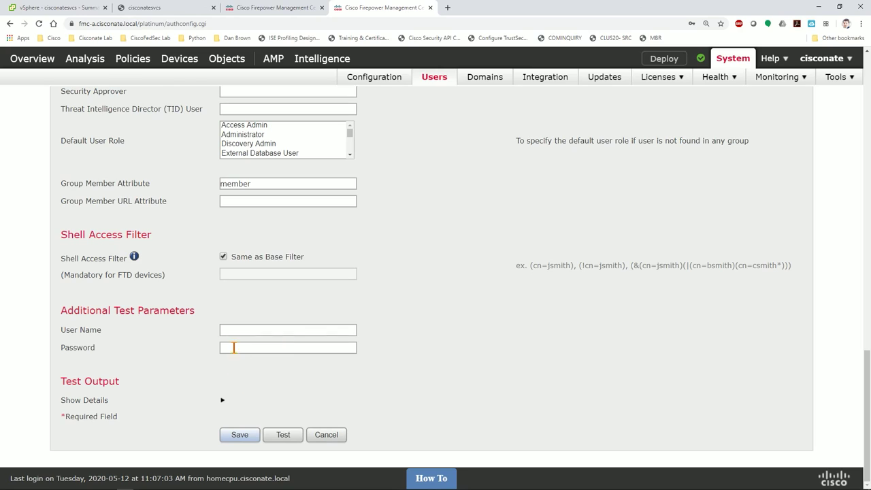
left_click(264, 330)
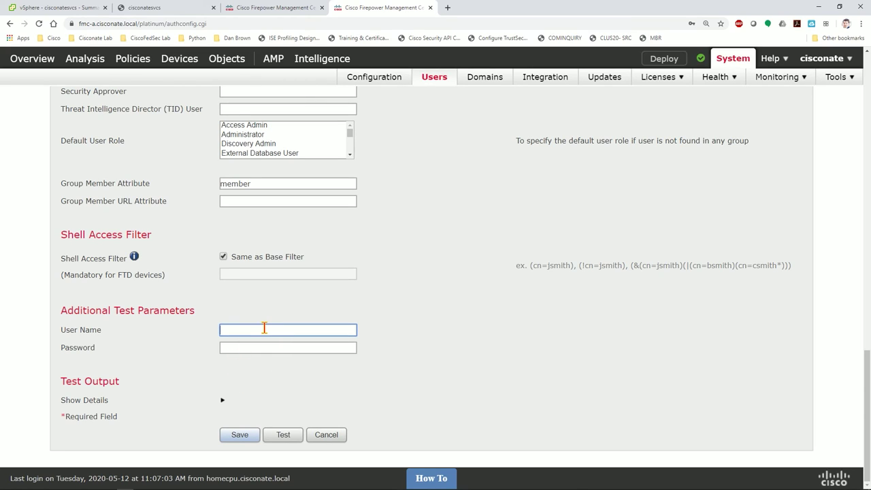
type("nstapp")
key("Tab")
type("********")
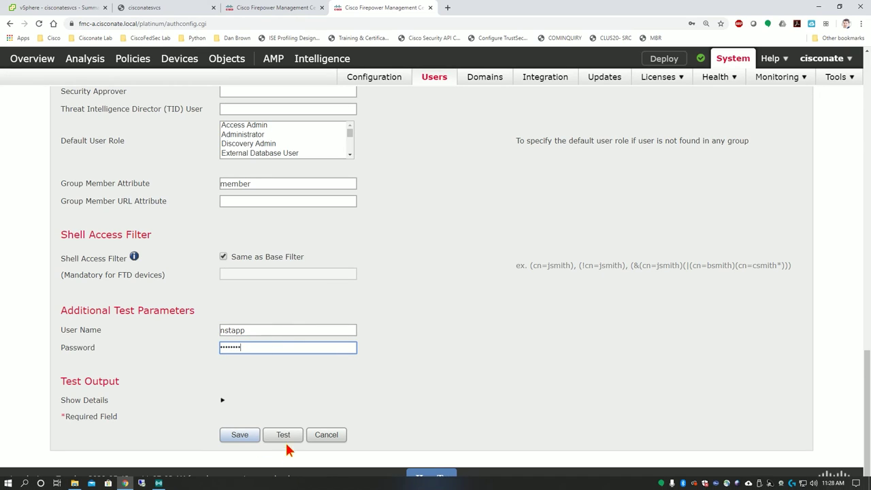
left_click(284, 434)
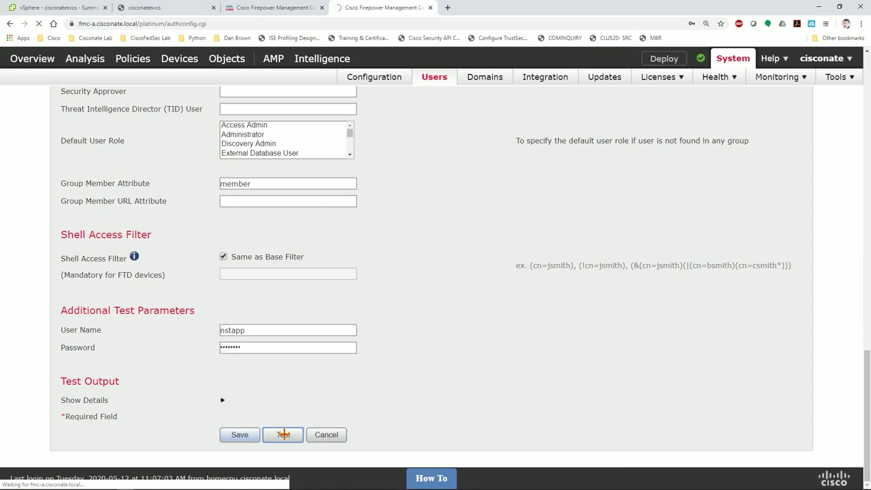
Review the results showing the test user's group membership as Administrator.
scroll(408, 327, "down", 2)
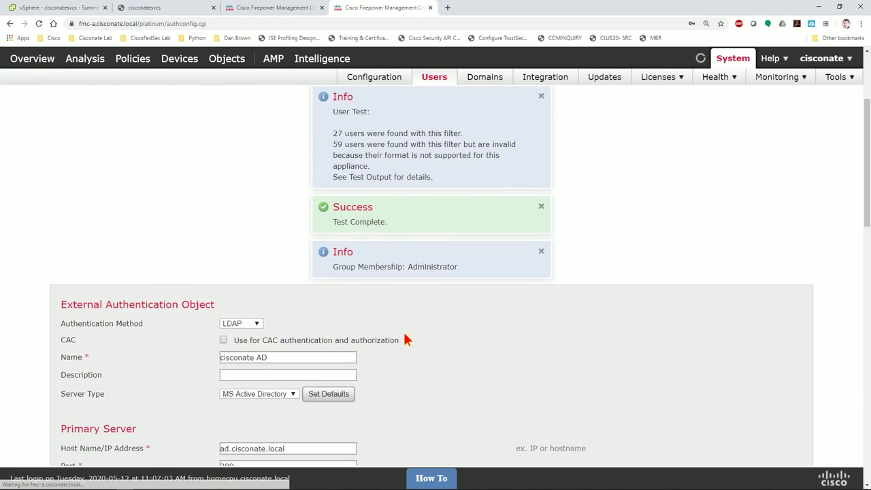
scroll(381, 234, "up", 2)
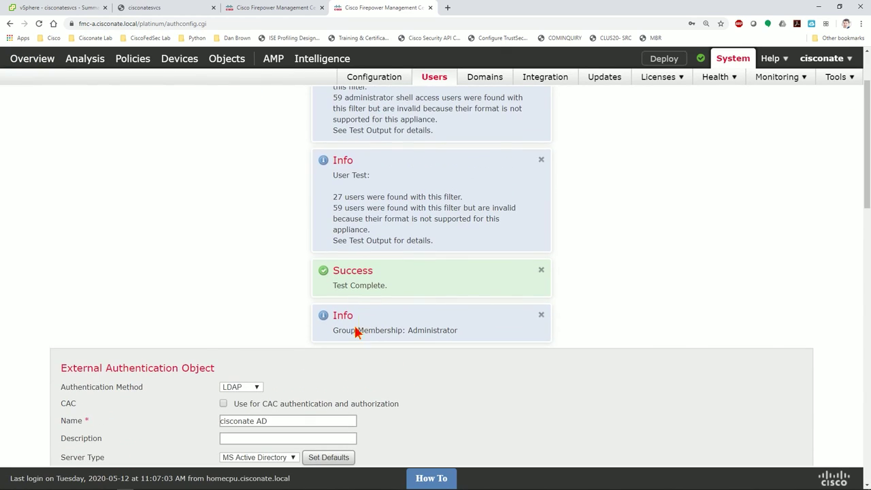
left_click_drag(409, 331, 469, 332)
scroll(463, 333, "down", 6)
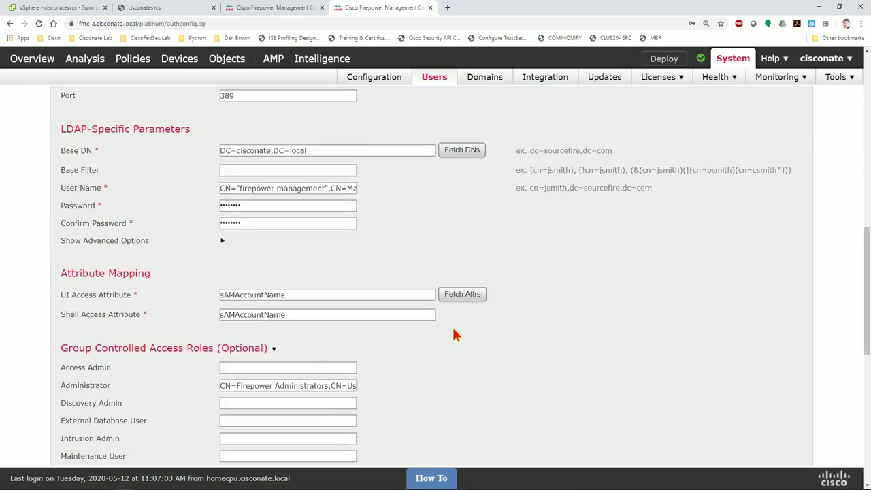
scroll(455, 336, "down", 10)
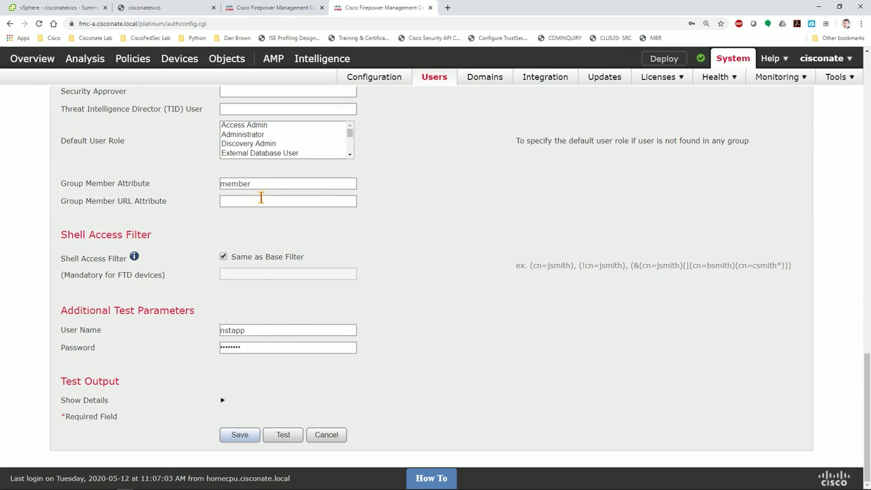
Remove the space from the rejected object name so it reads cisconateAD, then save.
left_click(242, 434)
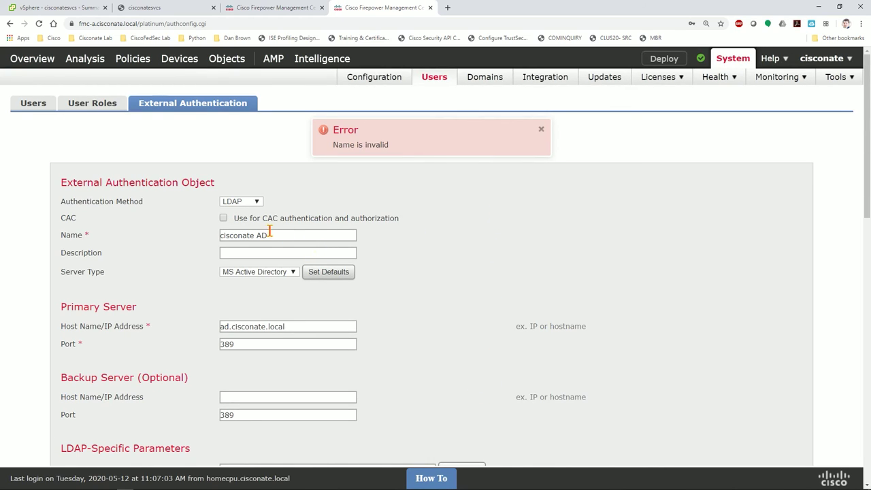
left_click(258, 236)
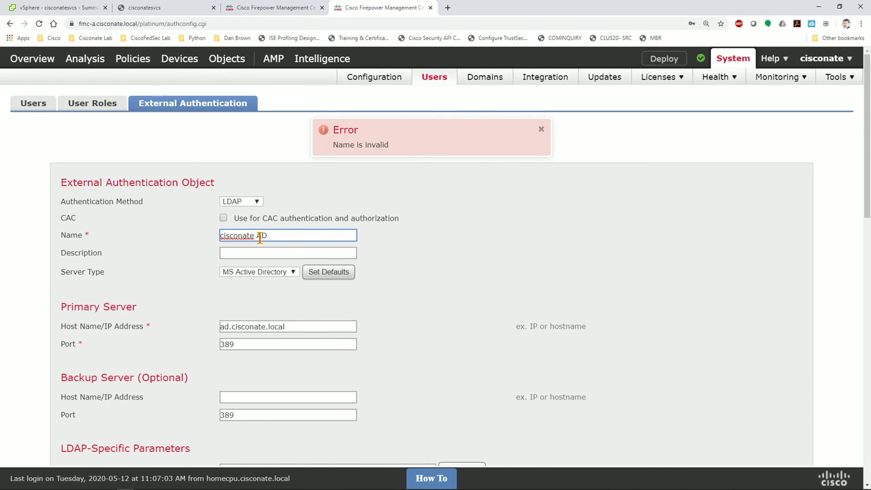
key("BackSpace")
scroll(259, 238, "down", 10)
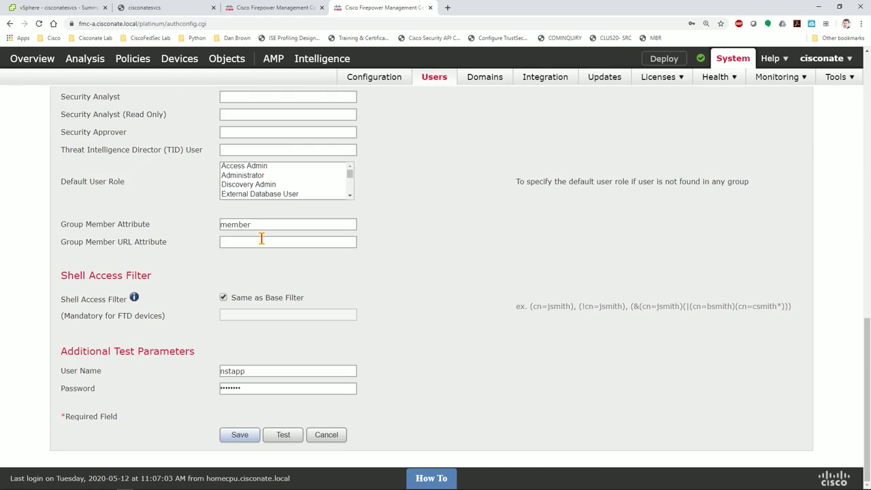
left_click(239, 435)
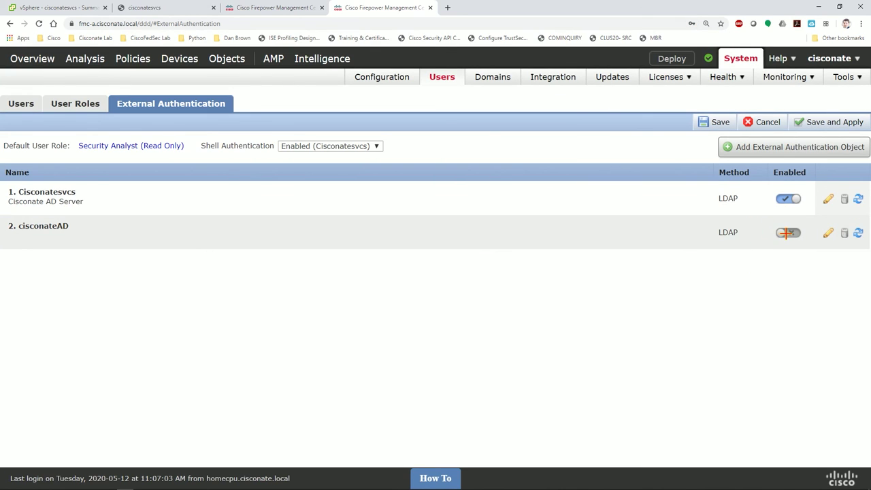
Disable Cisconatesvcs, enable cisconateAD, save and apply the change, then view the users list.
left_click(788, 198)
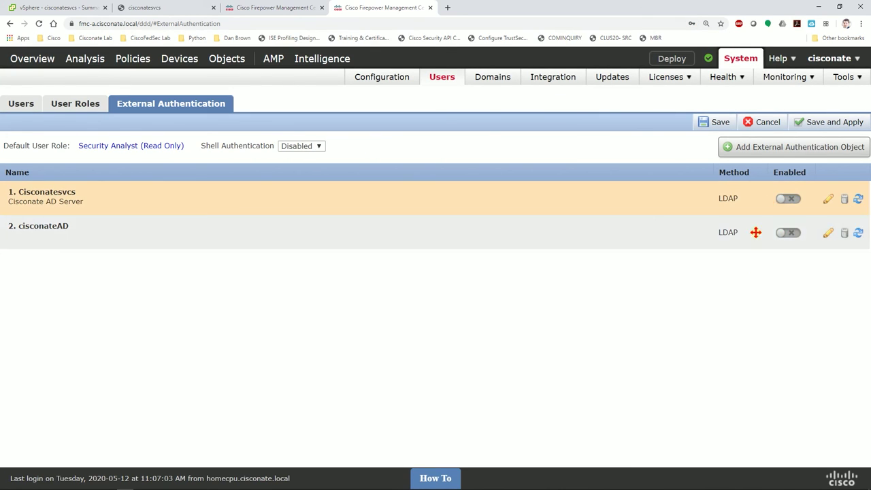
left_click(787, 233)
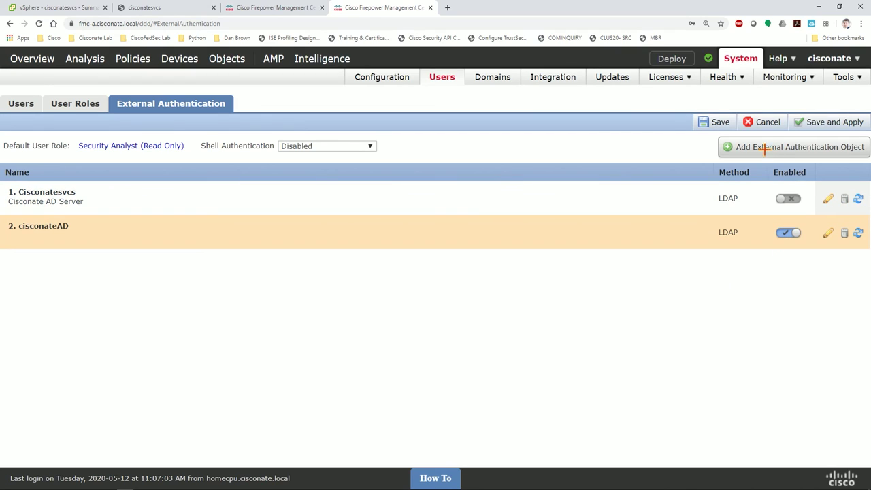
left_click(814, 122)
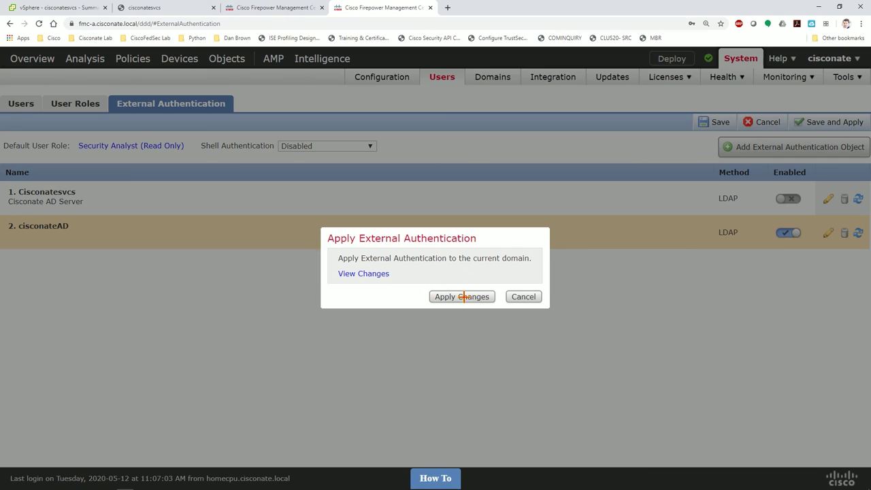
left_click(466, 296)
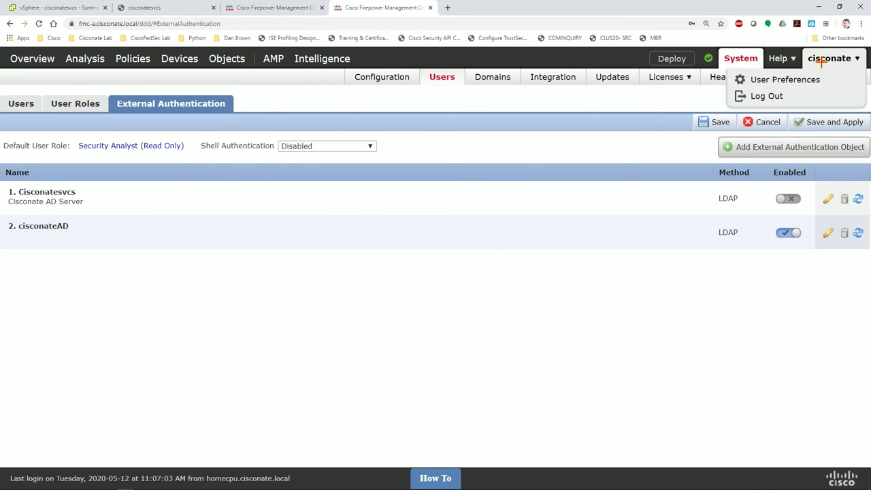
left_click(34, 101)
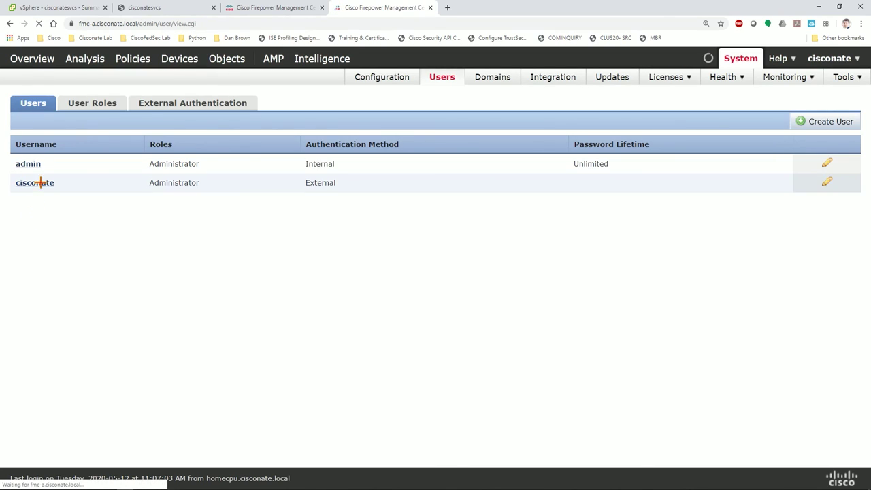
left_click(822, 59)
Log out and sign back in with the AD test user's name and password.
left_click(766, 96)
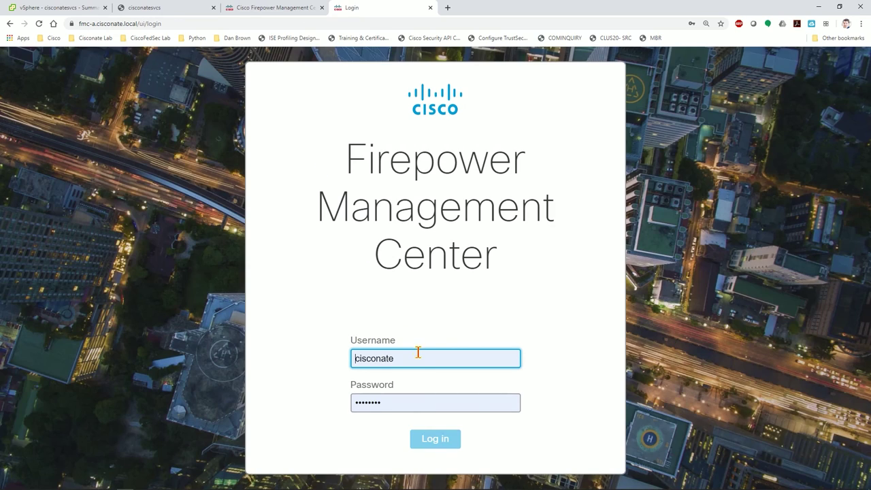
double_click(413, 352)
type("nstapp")
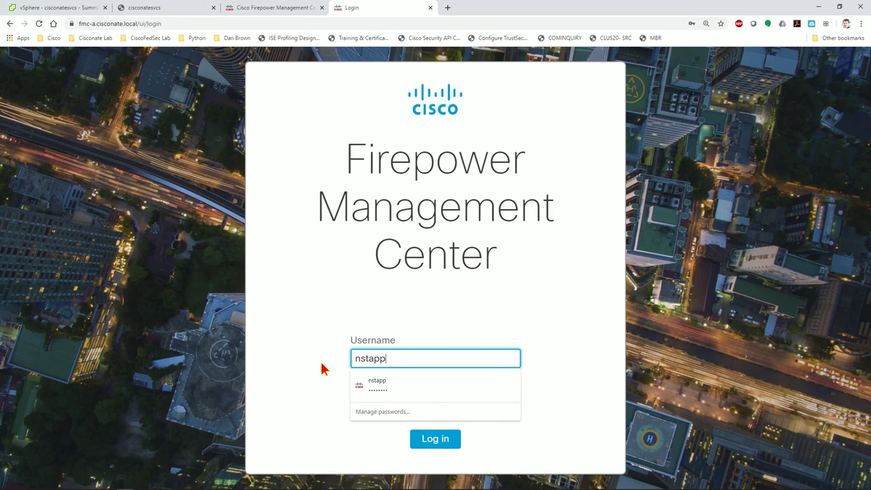
key("Tab")
type("********")
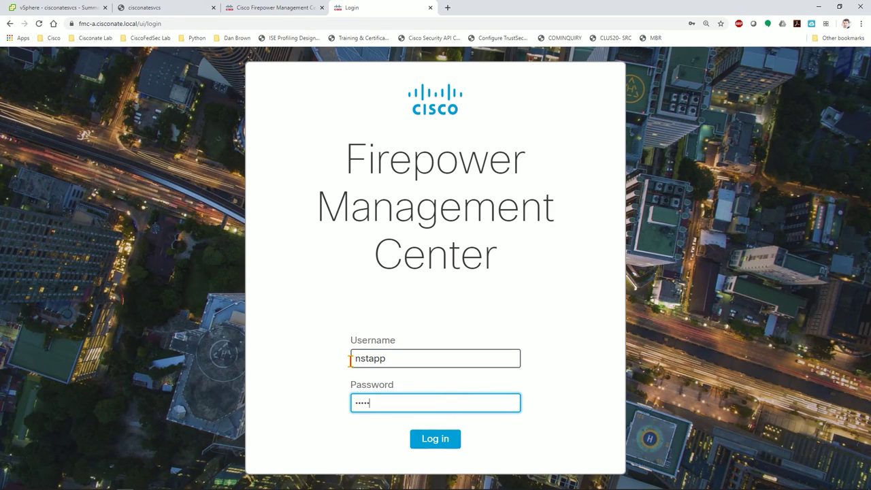
key("Return")
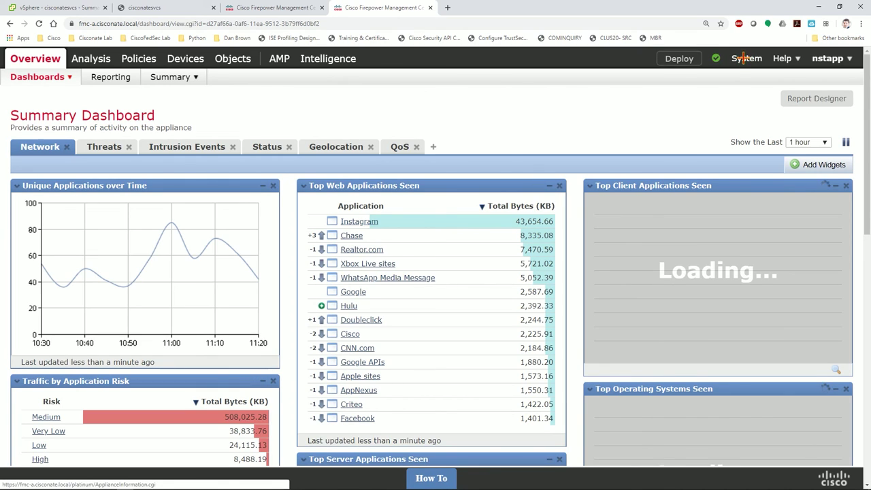
Open the System menu to reach the users list.
left_click(746, 58)
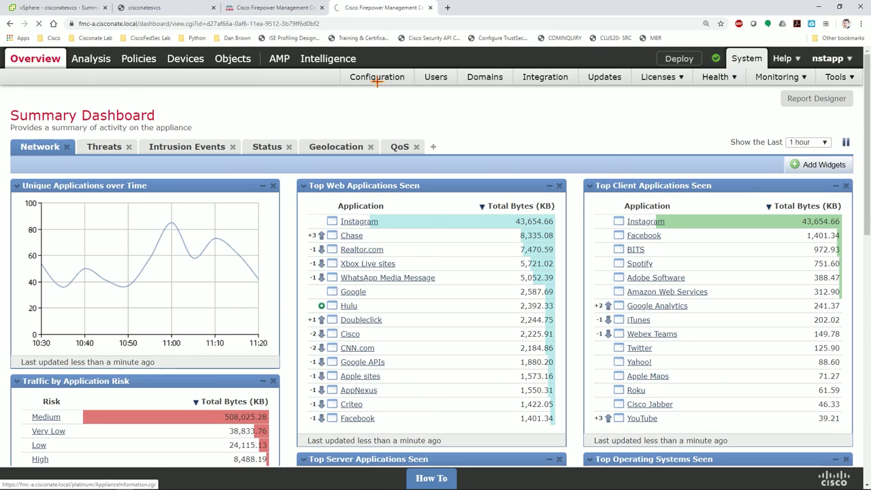